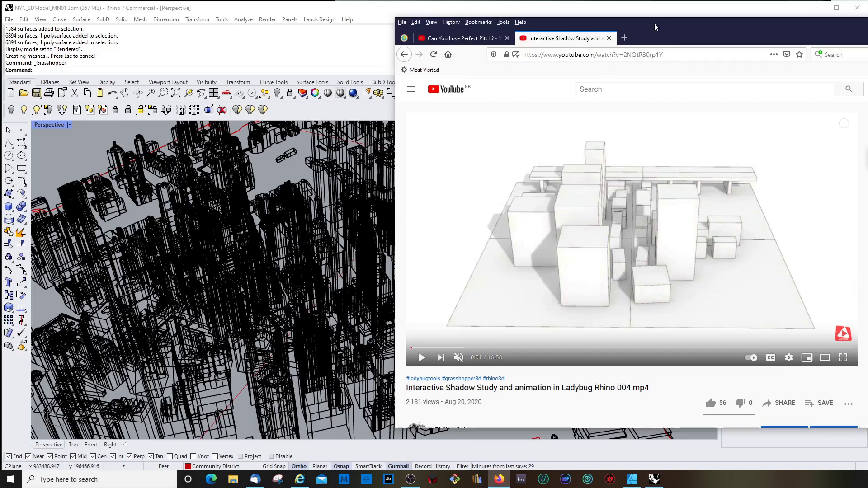
Play the YouTube shadow study video showing the Rhino Manhattan model in Rendered mode.
drag(654, 23, 655, 34)
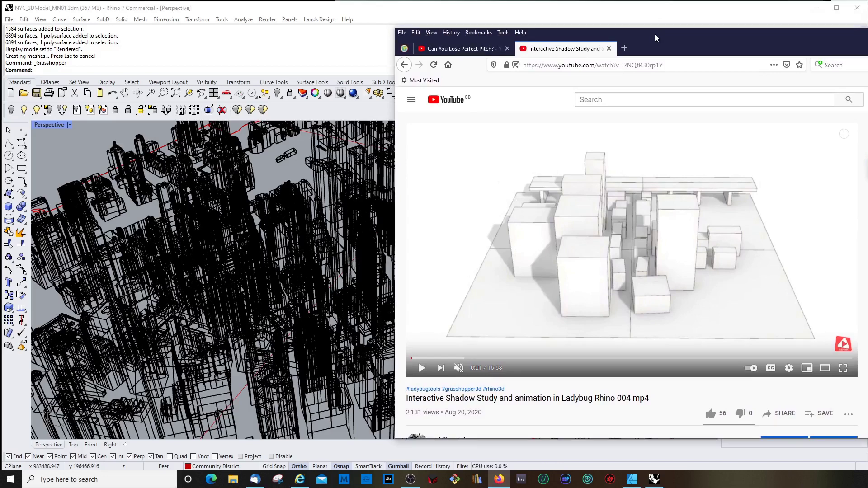
drag(654, 34, 654, 33)
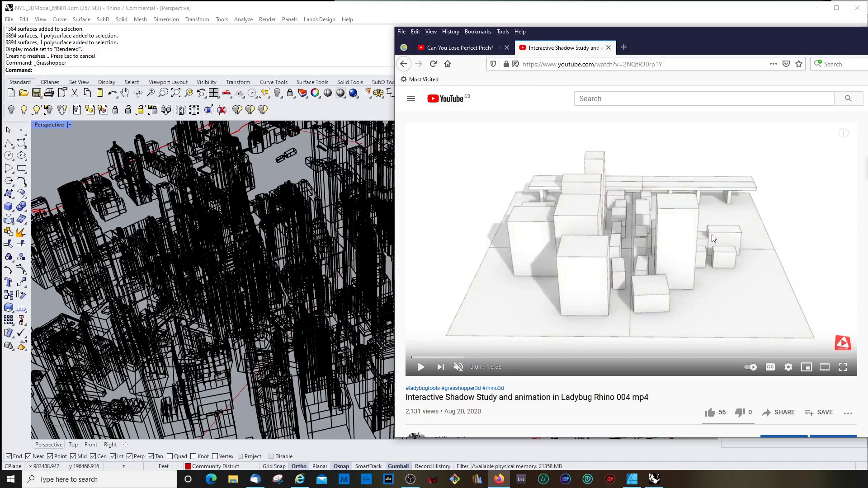
mouse_move(723, 262)
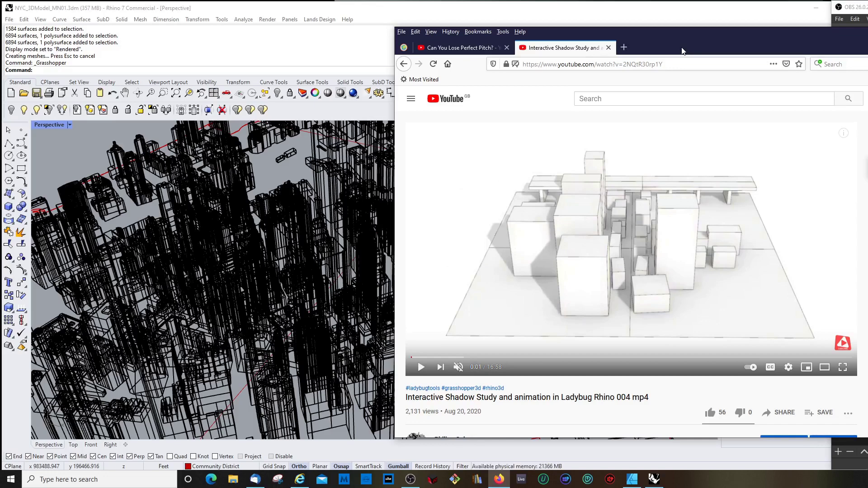
click(756, 171)
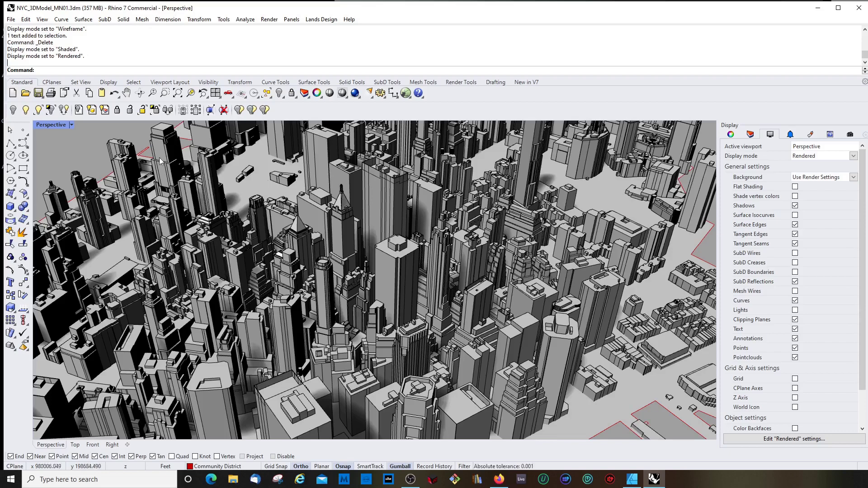
Switch the Perspective view between Wireframe and Shaded display while orbiting the city.
click(45, 125)
click(97, 123)
click(52, 126)
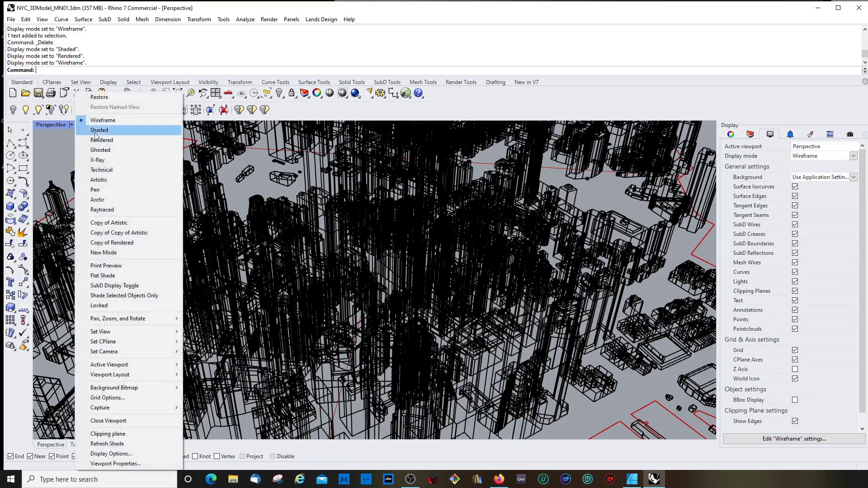
click(107, 132)
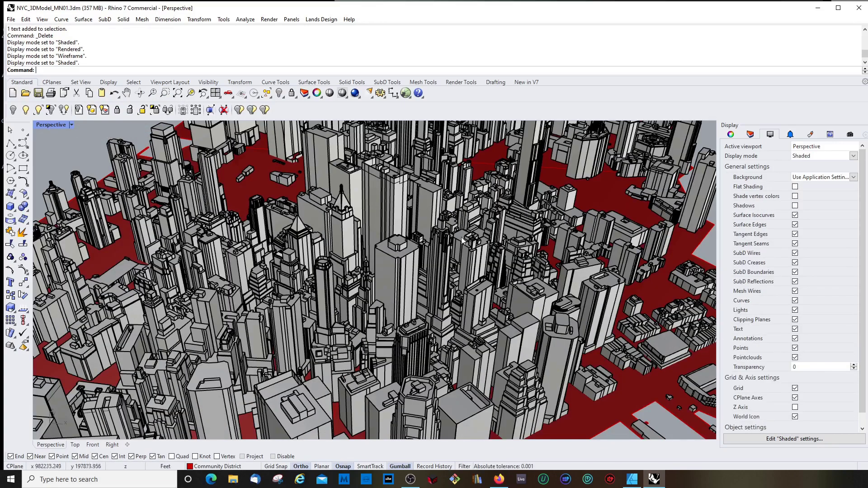
right_drag(448, 237, 438, 244)
scroll(437, 245, down, 4)
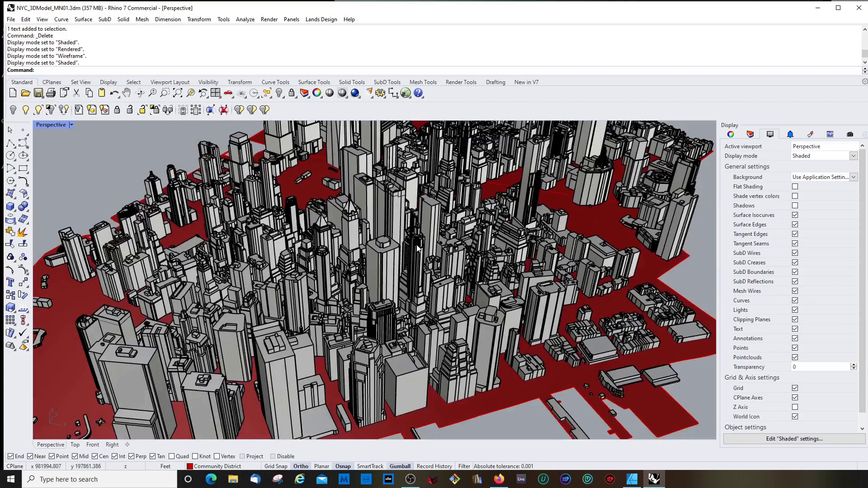
key(ctrl+alt+w)
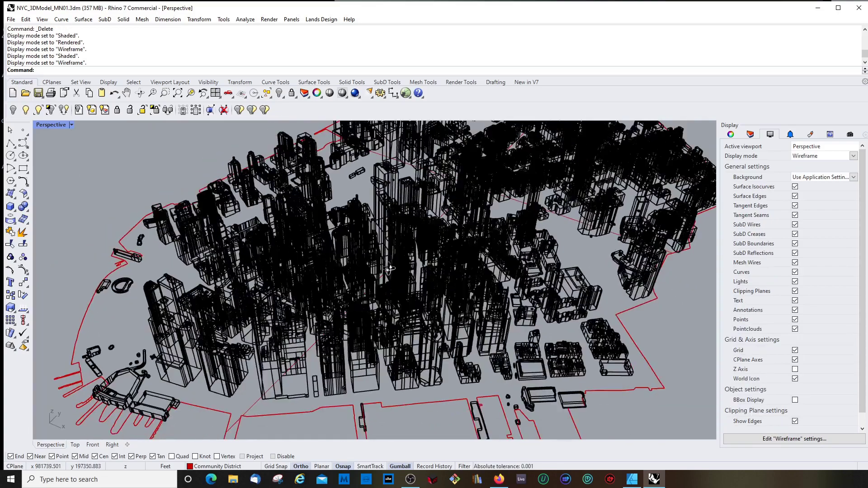
scroll(357, 259, up, 2)
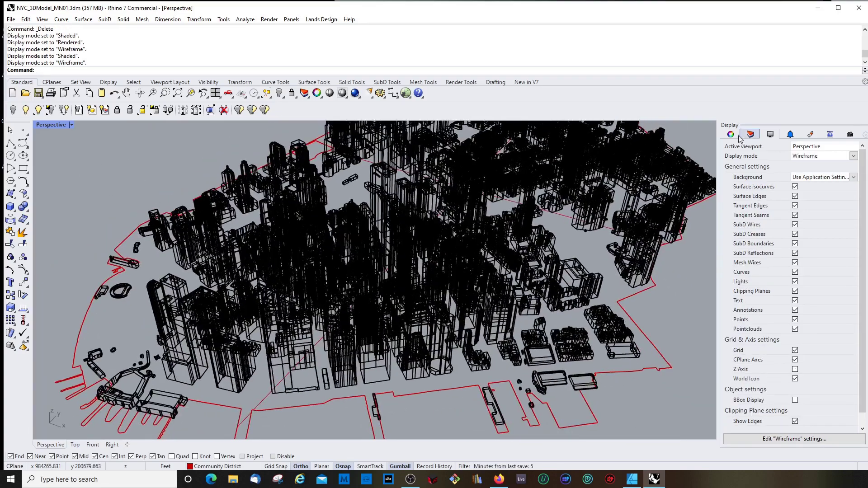
key(ctrl+alt+s)
Set the Perspective view to Rendered display and orbit around the city centre.
click(71, 124)
click(108, 140)
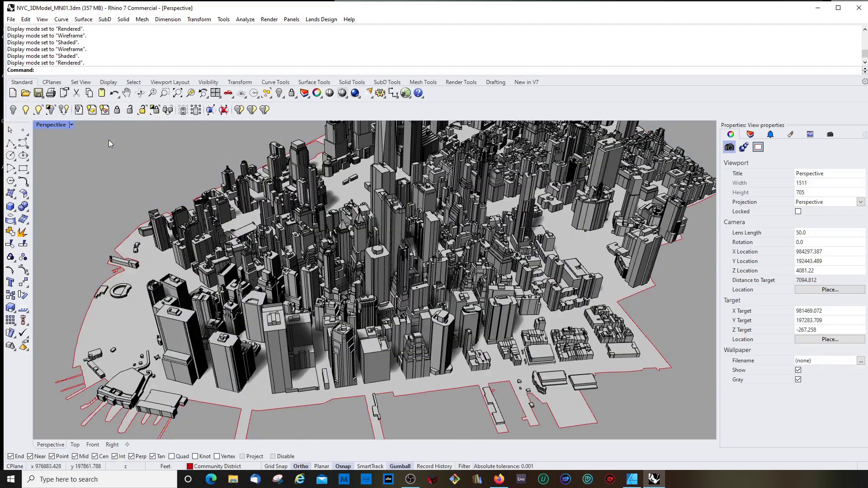
mouse_move(507, 486)
scroll(375, 226, up, 2)
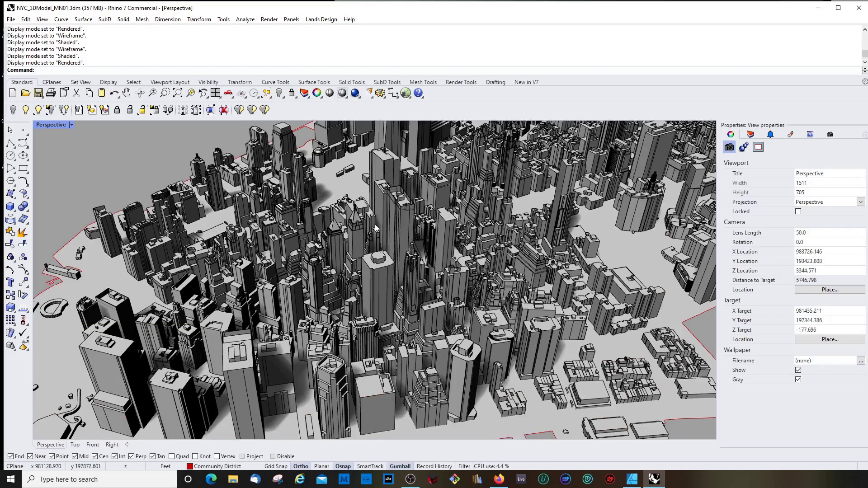
scroll(373, 224, down, 2)
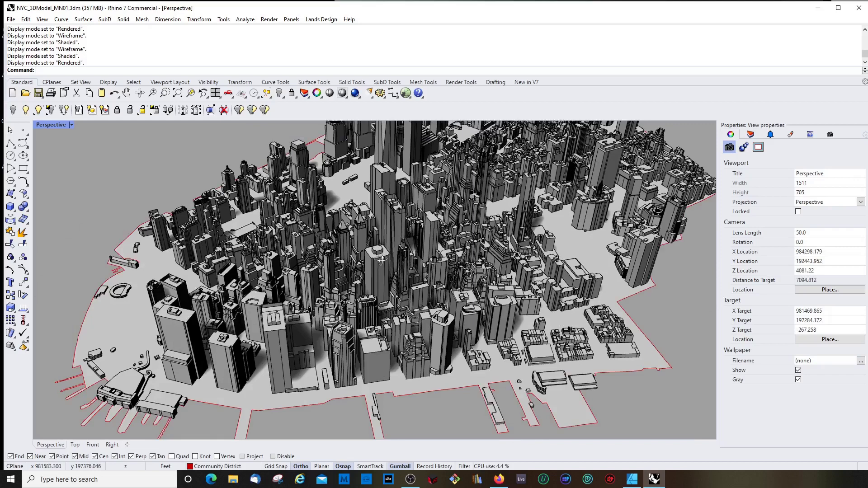
right_drag(364, 204, 347, 200)
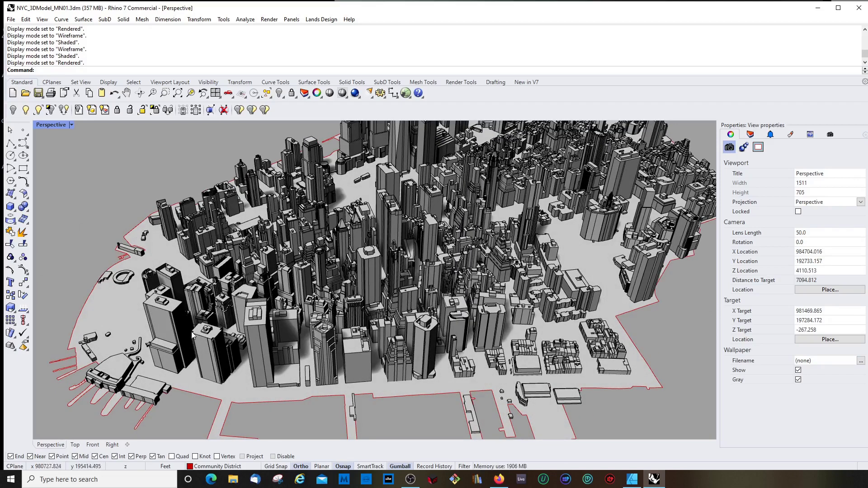
right_drag(357, 343, 347, 341)
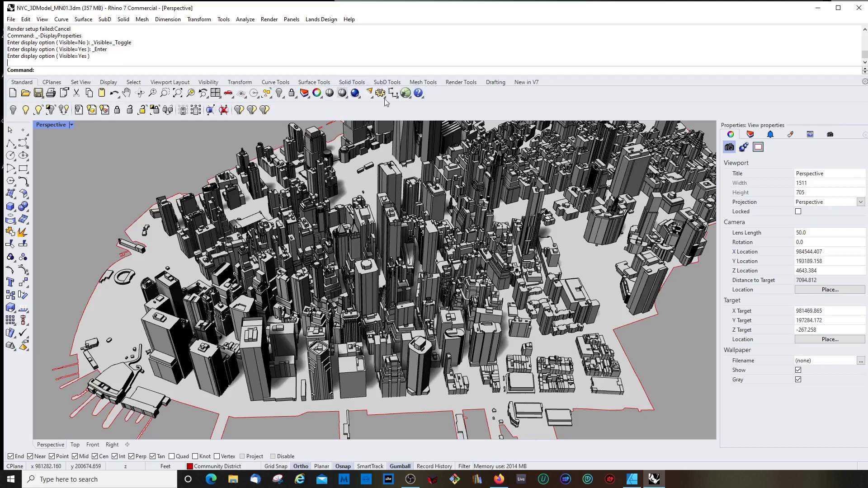
Bring up Render Tools and add the Sun settings panel beside the viewport.
click(460, 83)
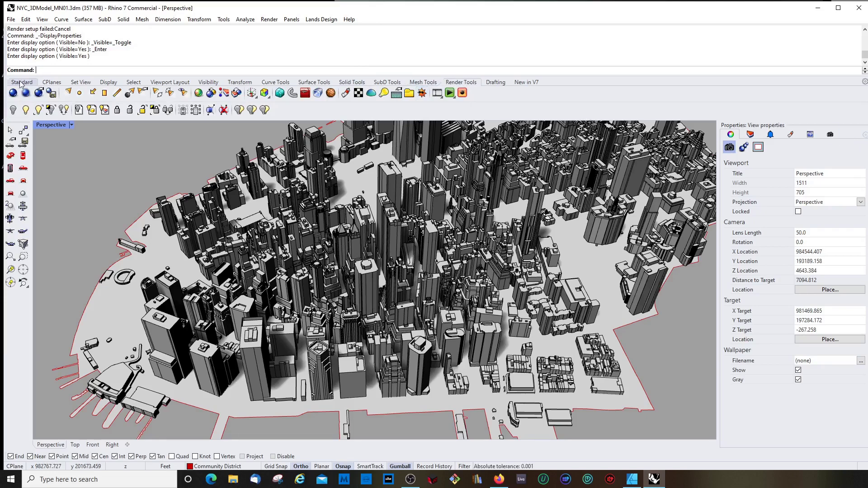
right_click(846, 137)
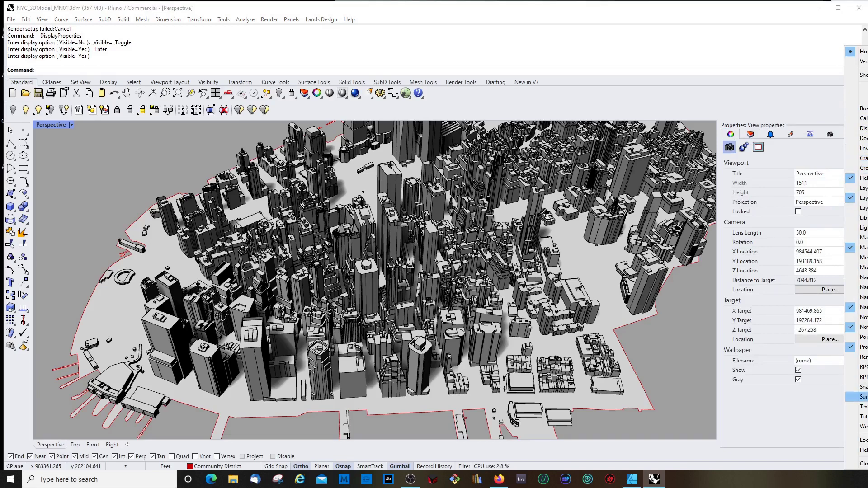
click(859, 396)
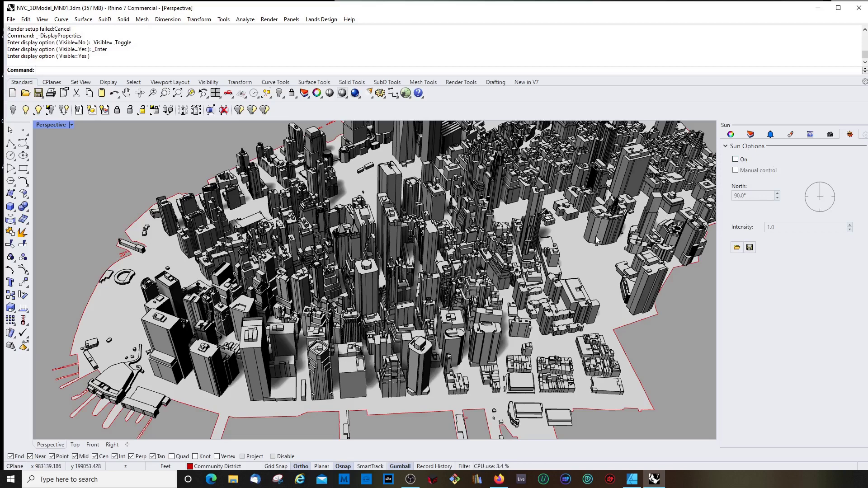
Turn the sun on and set it to 9:47 AM on 1/1/2000.
click(735, 159)
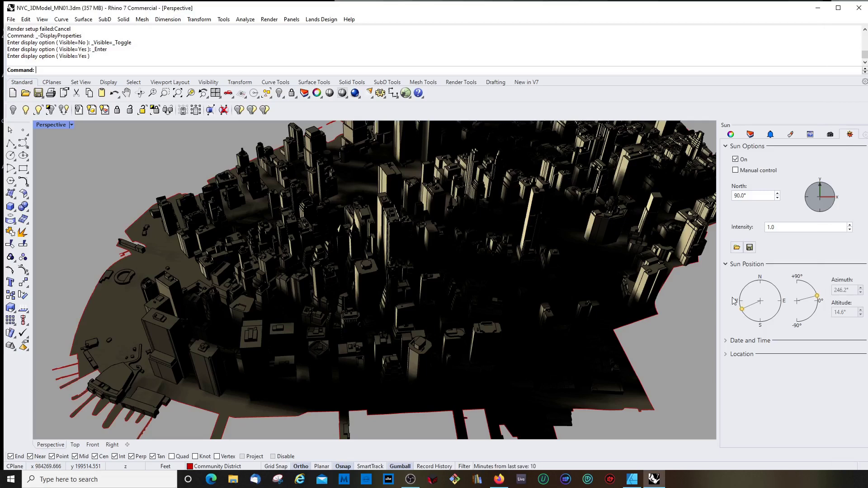
click(750, 340)
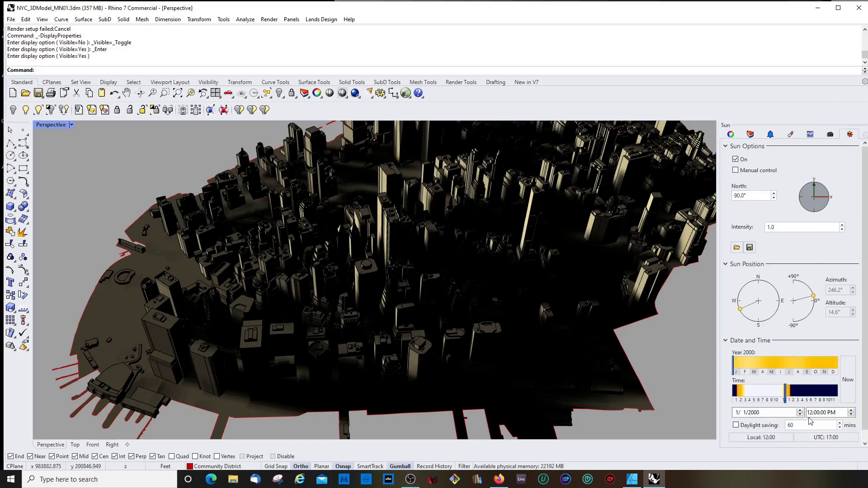
drag(786, 397, 759, 398)
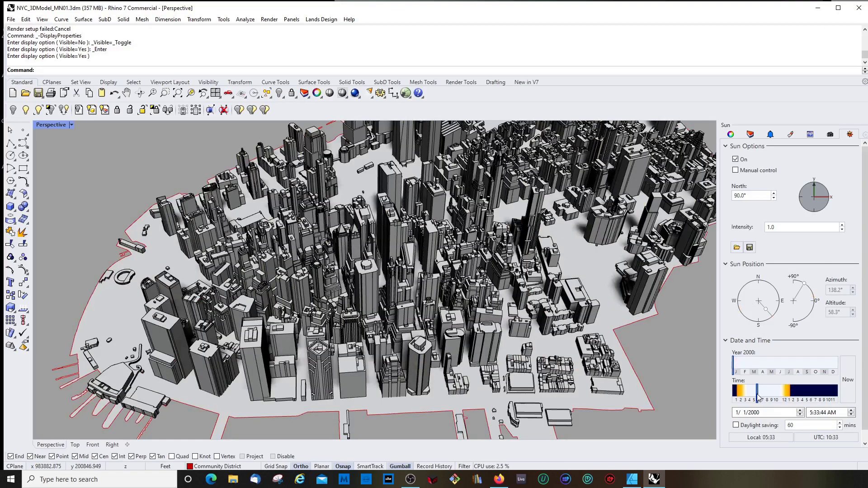
drag(757, 397, 776, 398)
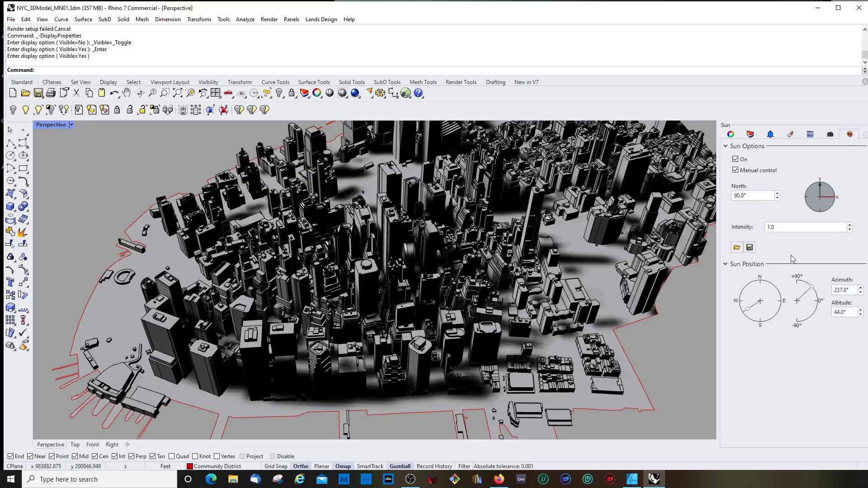
click(735, 170)
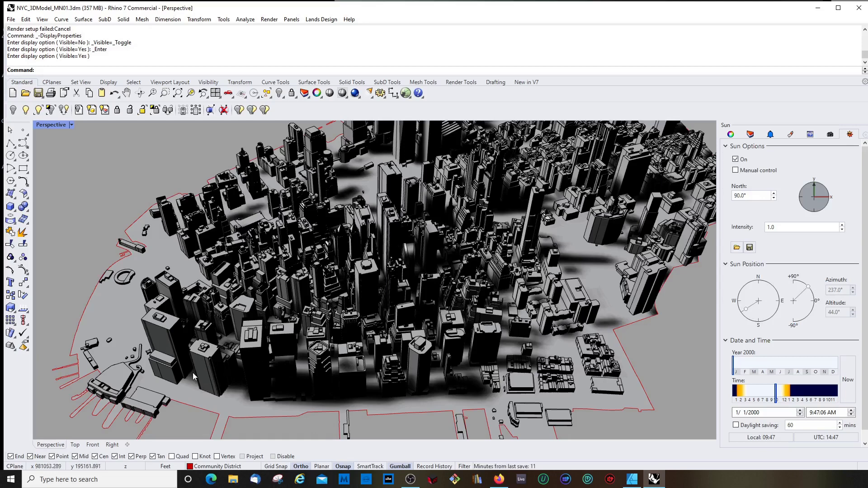
drag(718, 165, 687, 165)
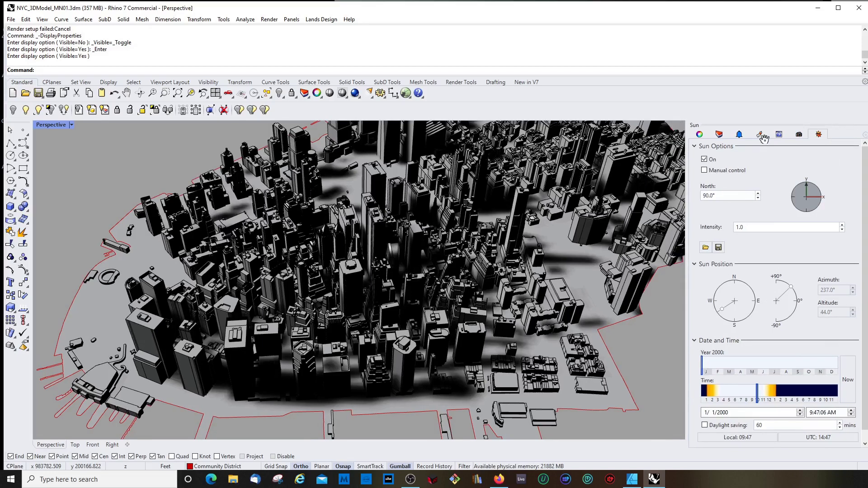
Open the Display settings panel for the Perspective viewport.
right_click(836, 132)
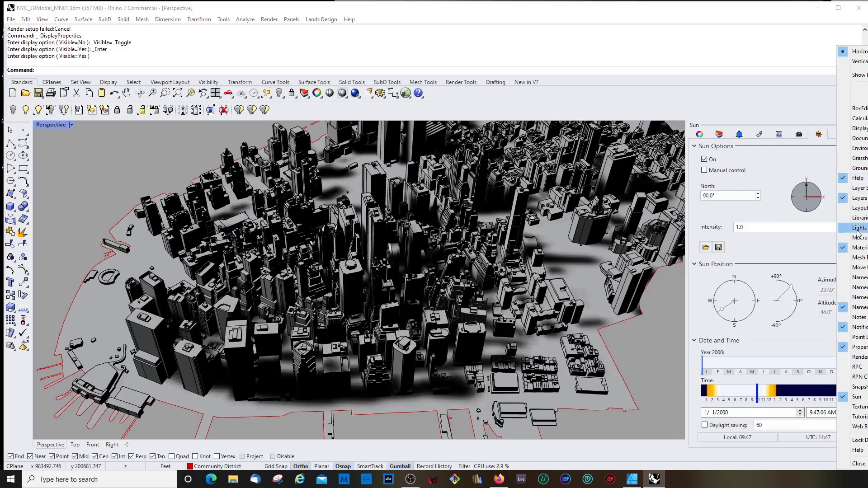
click(859, 128)
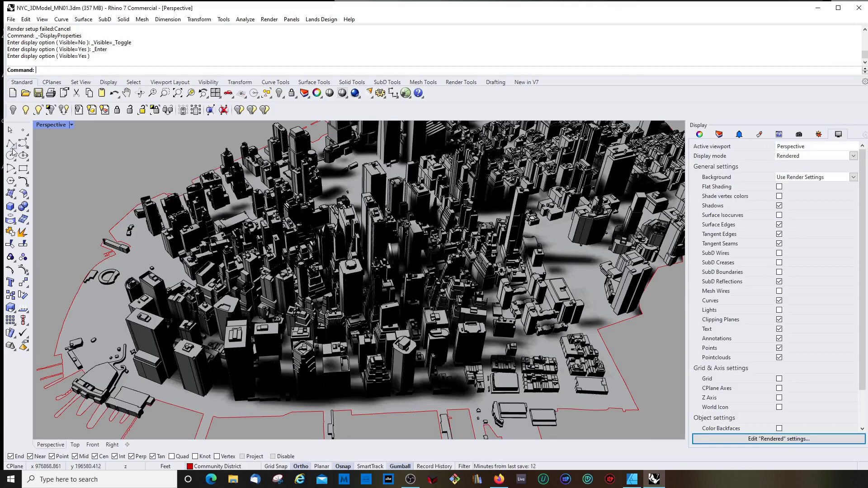
click(47, 129)
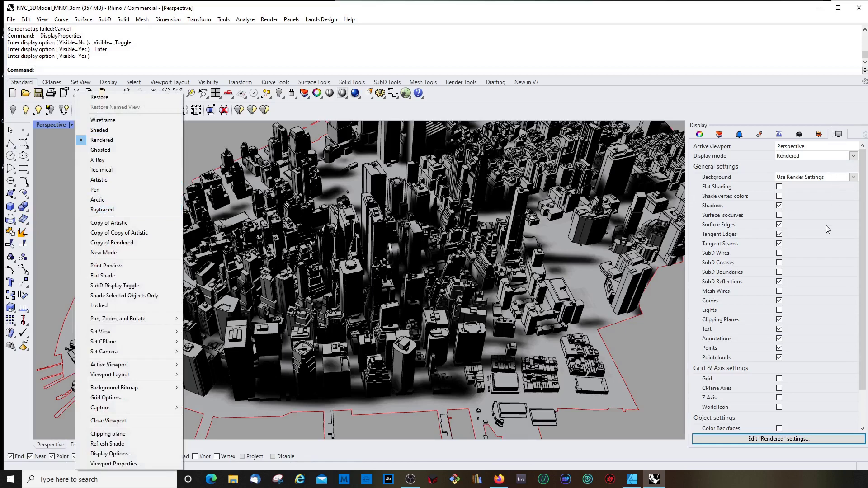
click(816, 121)
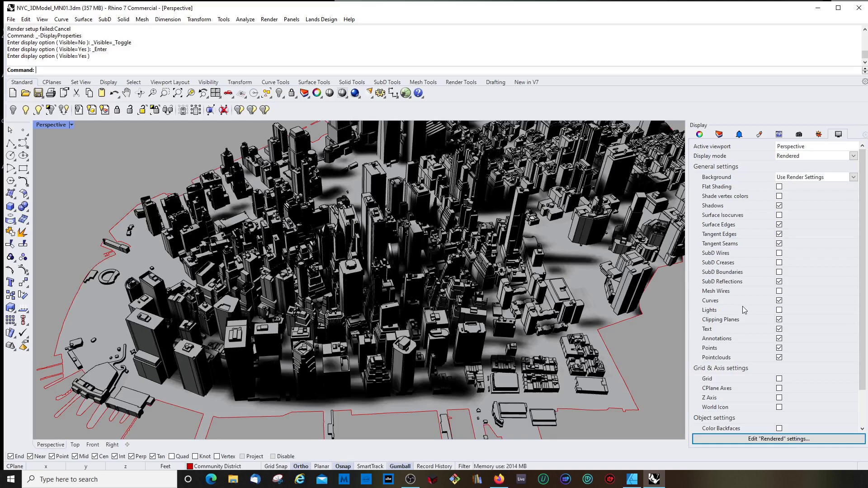
Toggle Shadows and Surface Edges off and on, leaving both shown, then select the boundary surface.
click(779, 206)
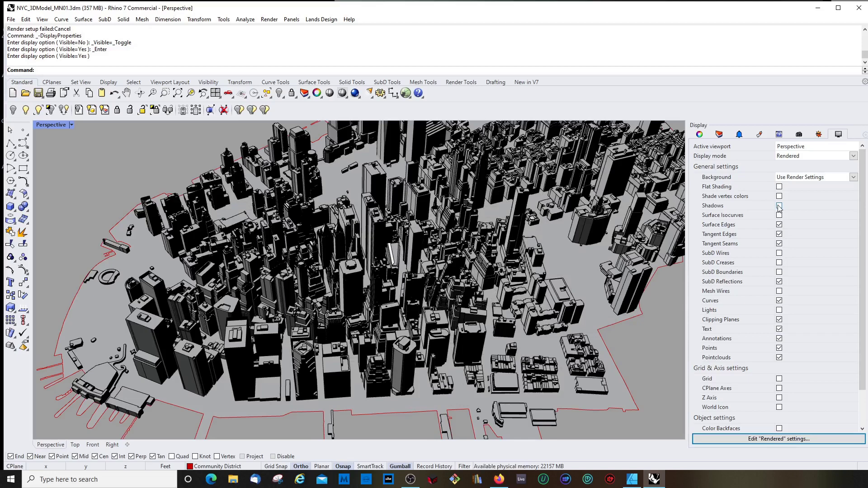
click(779, 206)
click(779, 225)
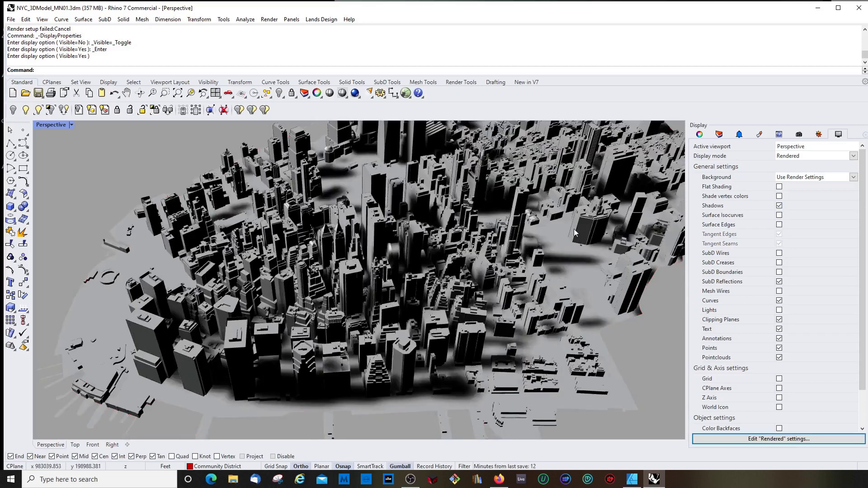
click(779, 225)
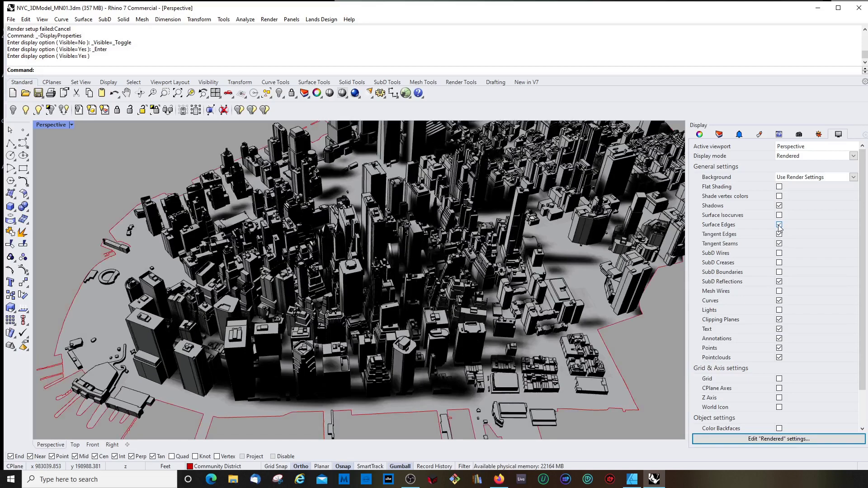
scroll(722, 423, down, 2)
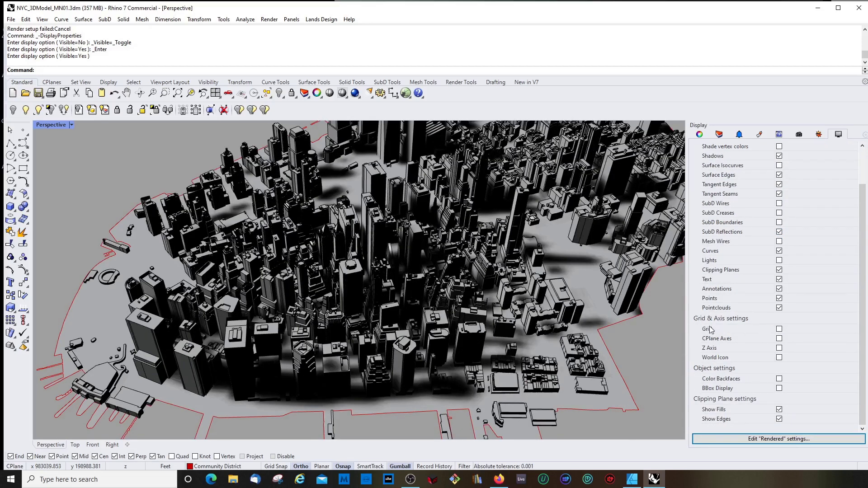
scroll(749, 348, up, 2)
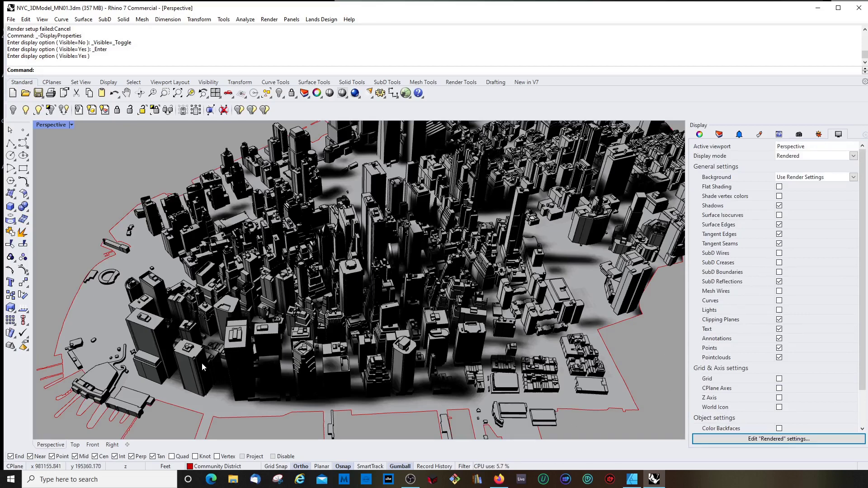
click(606, 346)
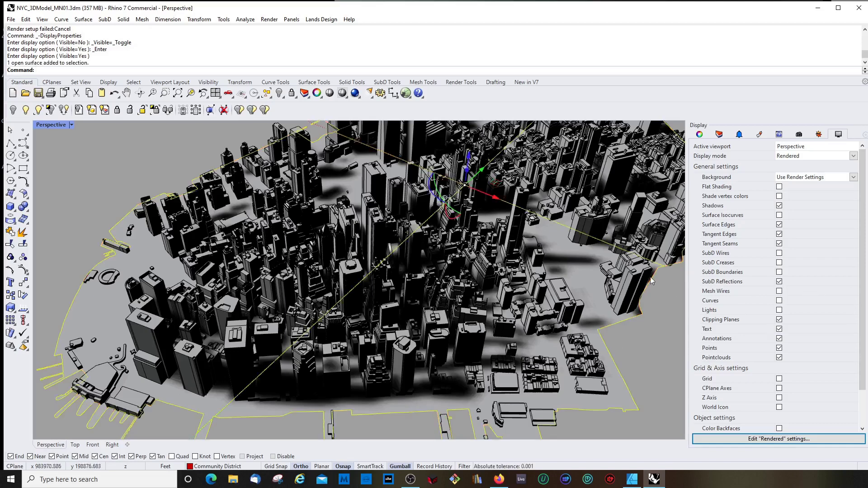
Show the Layers panel and check which layer the city boundary surface is on.
click(656, 340)
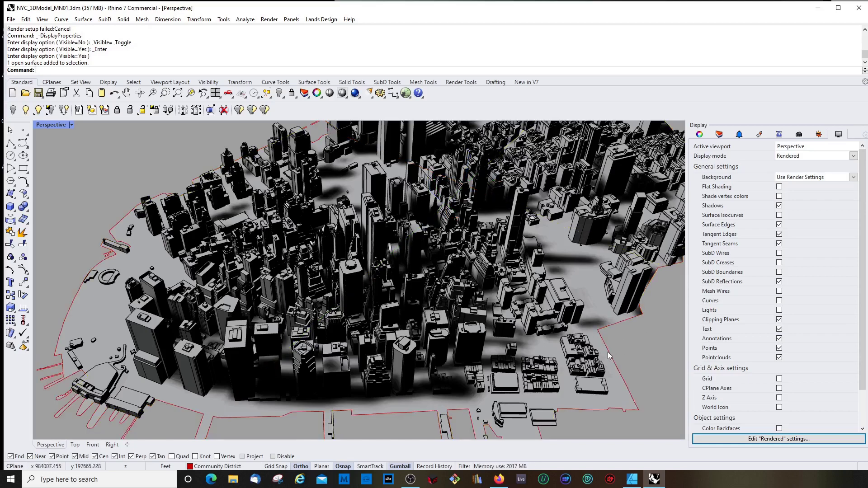
click(719, 134)
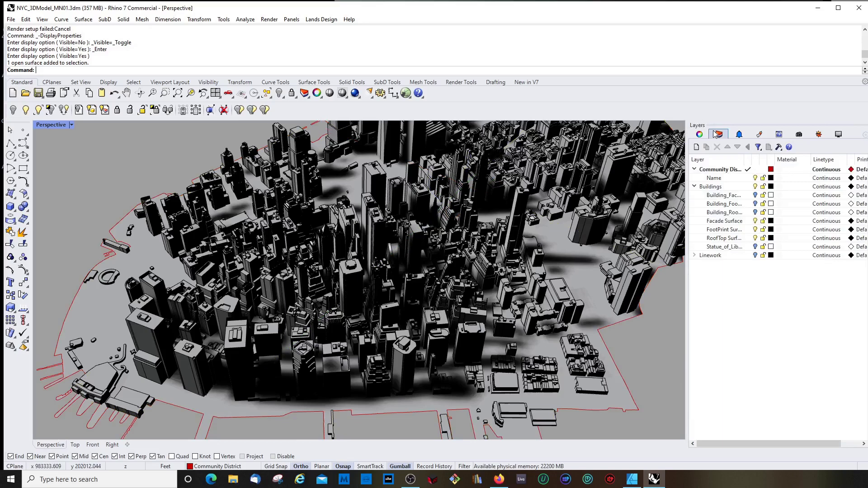
click(619, 381)
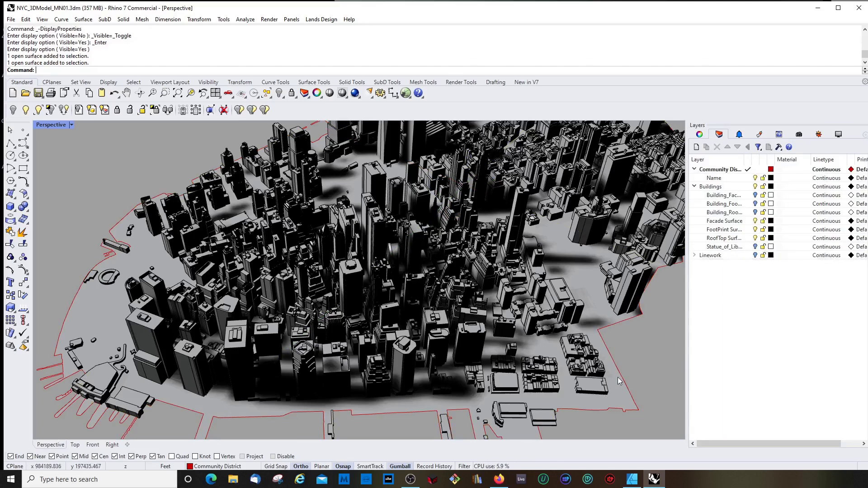
click(604, 335)
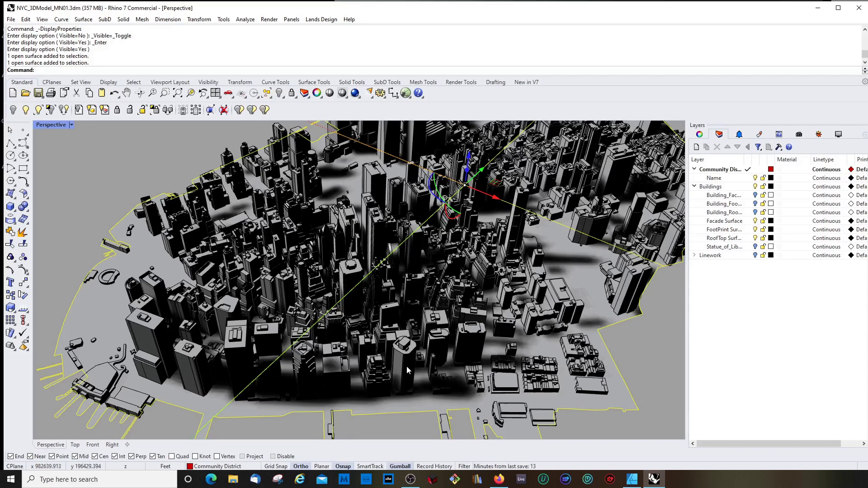
scroll(427, 303, up, 3)
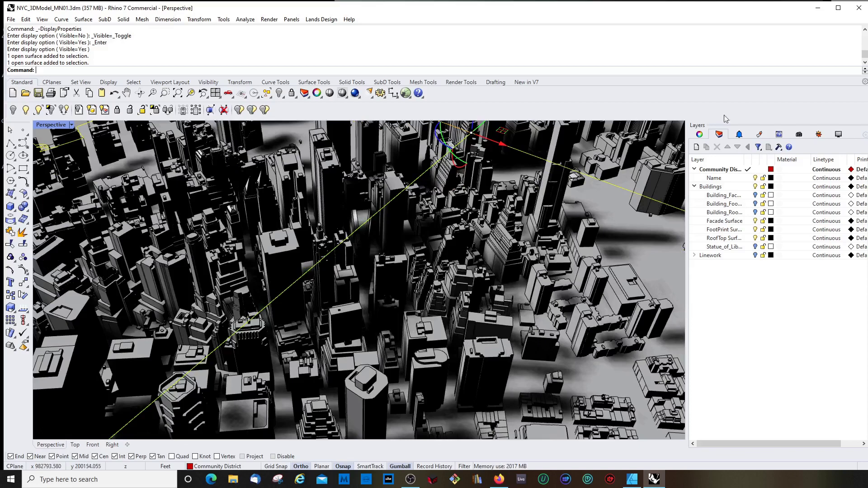
Return to the Display panel and open Edit "Rendered" settings.
click(728, 367)
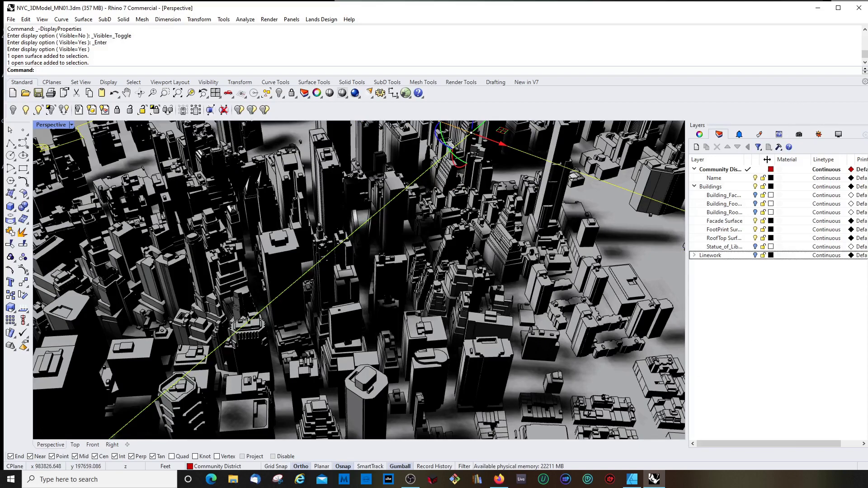
click(838, 134)
scroll(858, 181, down, 5)
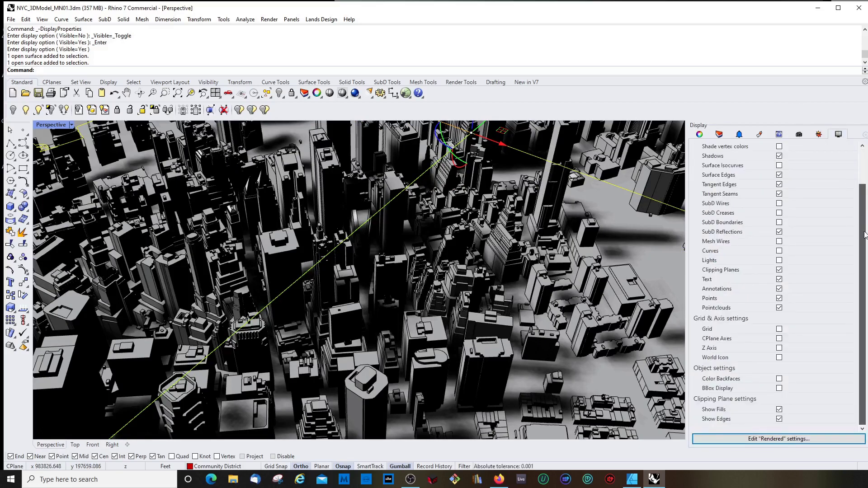
scroll(864, 235, up, 3)
scroll(864, 235, down, 3)
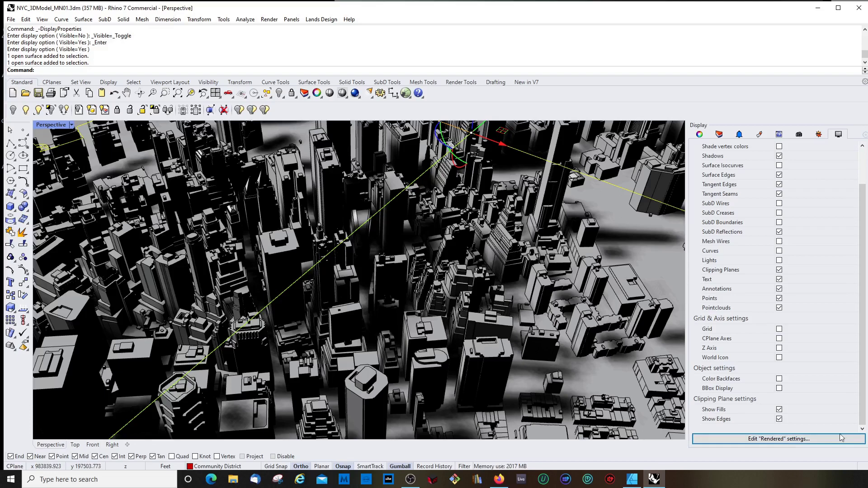
click(773, 442)
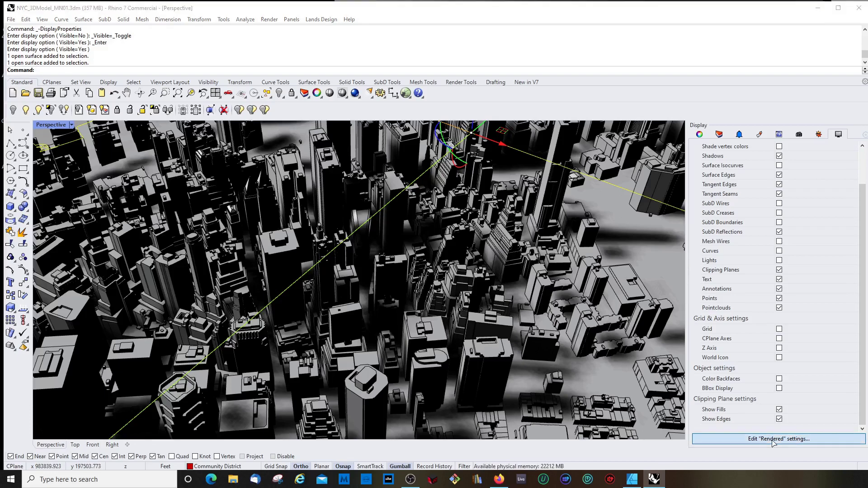
Reposition the Rhino Options dialog and scroll the Rendered mode page to Lighting scheme.
drag(691, 90, 391, 92)
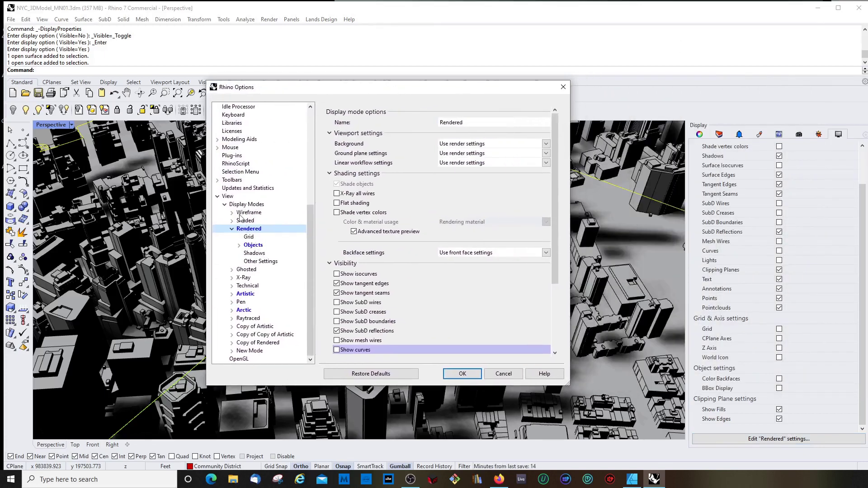
drag(358, 91, 498, 67)
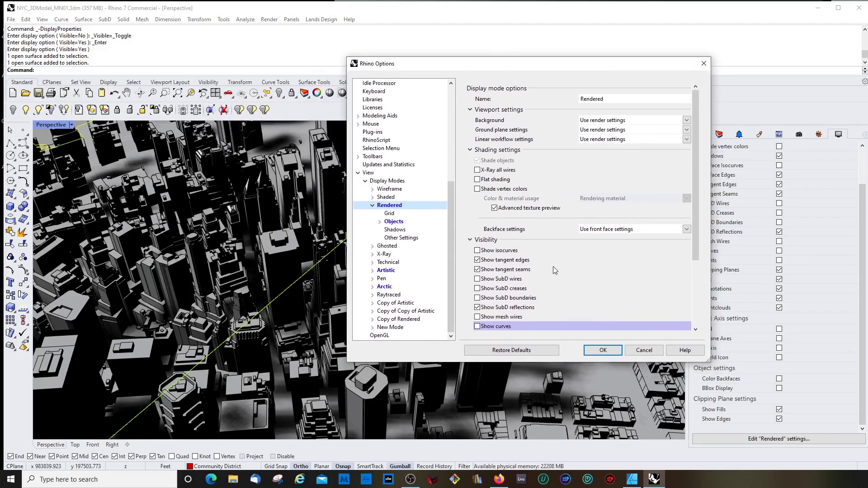
drag(550, 72, 588, 65)
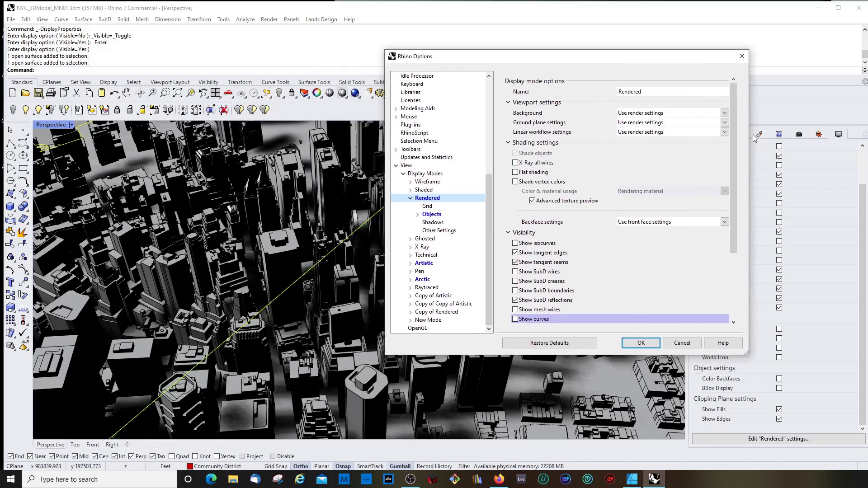
drag(730, 122, 728, 205)
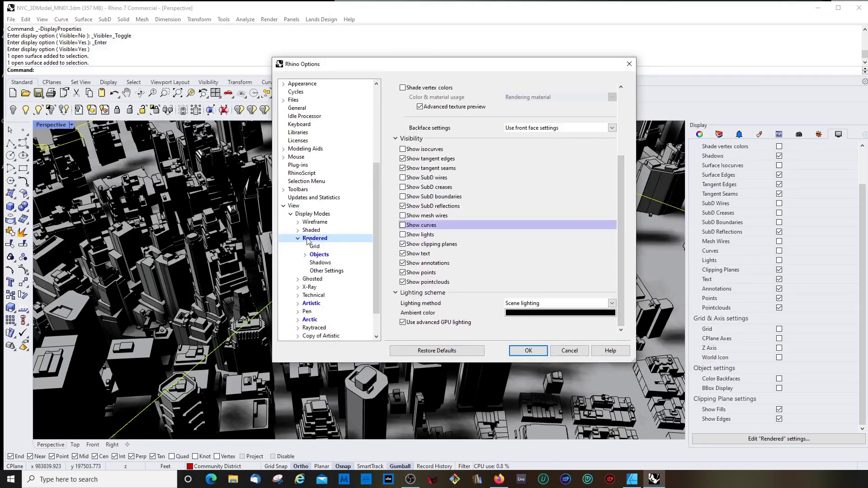
click(322, 243)
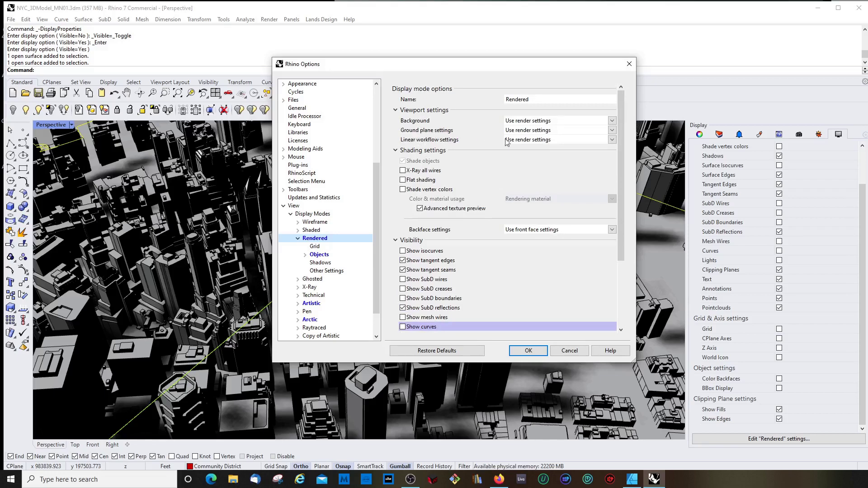
drag(622, 156, 620, 236)
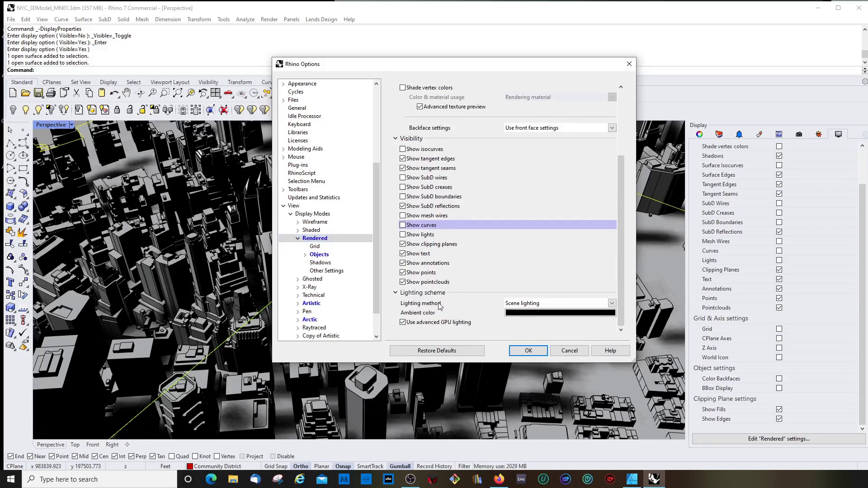
Try Default lighting, then set the Rendered lighting method back to Scene lighting.
click(613, 304)
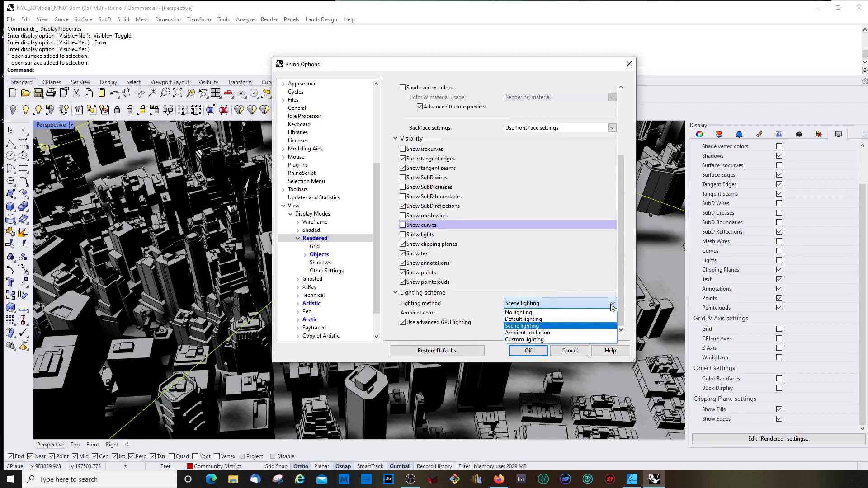
click(526, 320)
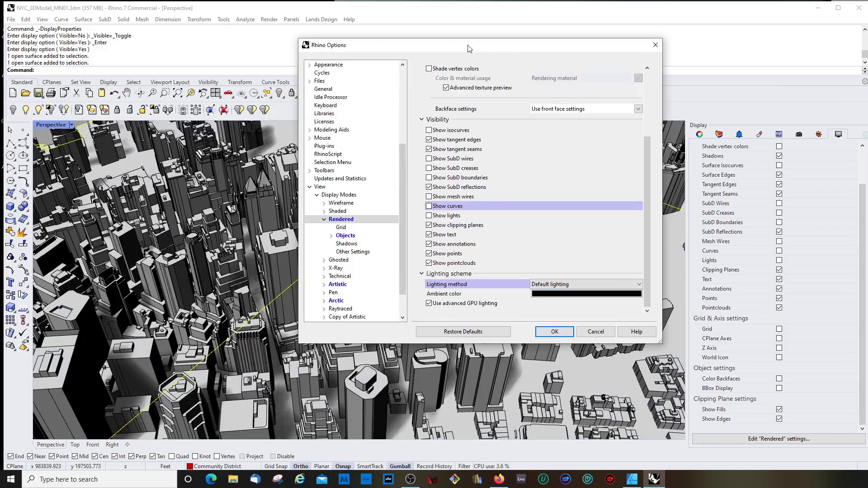
drag(468, 49, 416, 70)
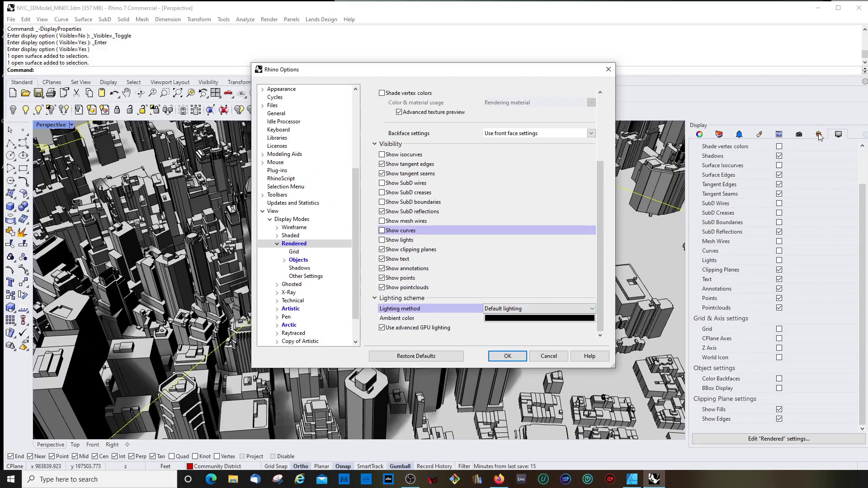
click(589, 309)
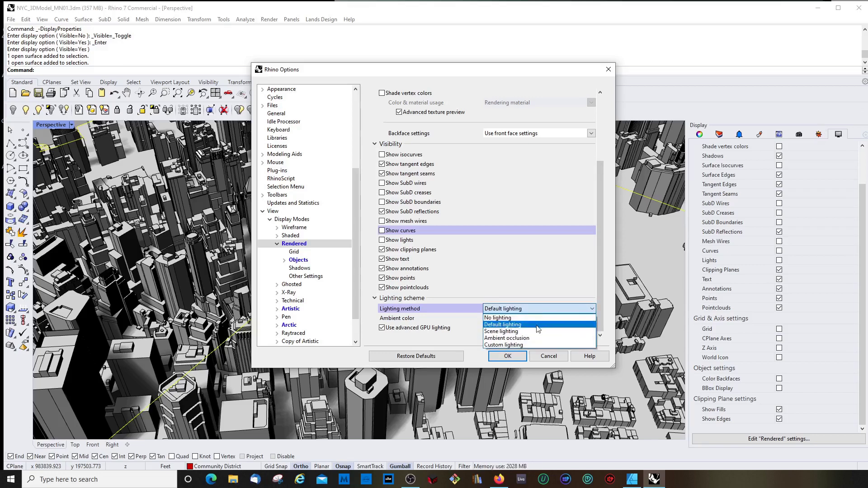
click(512, 333)
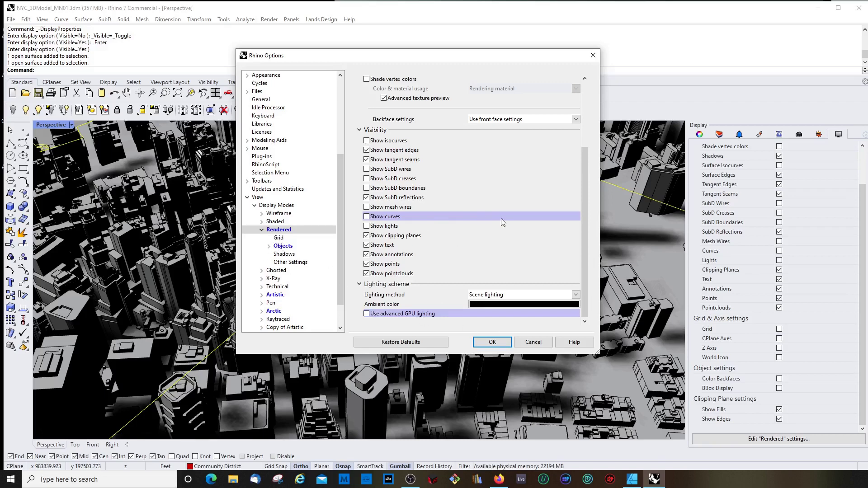
drag(588, 204, 579, 259)
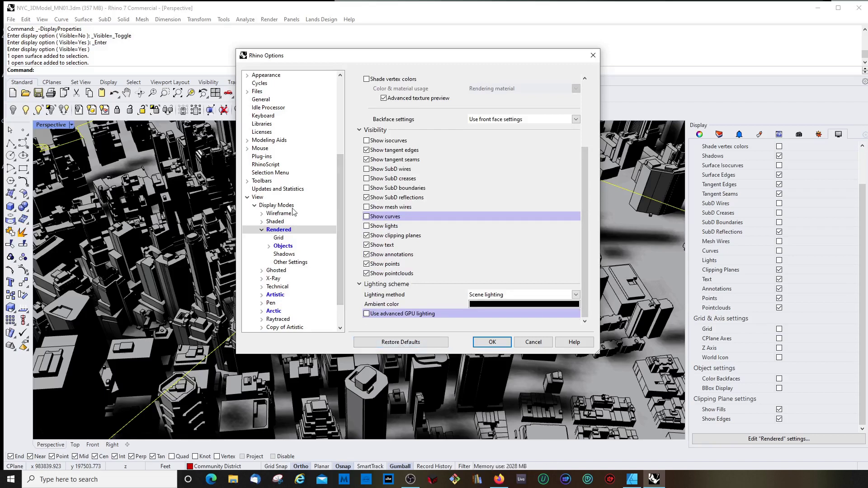
click(262, 230)
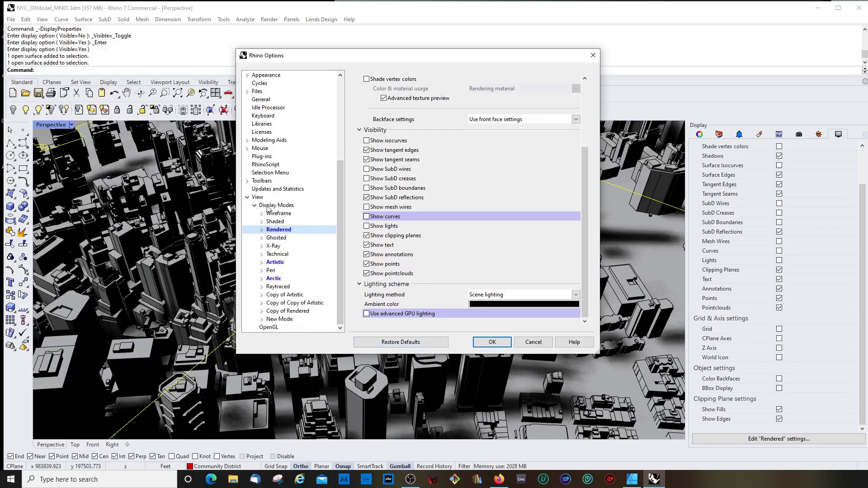
scroll(281, 318, up, 5)
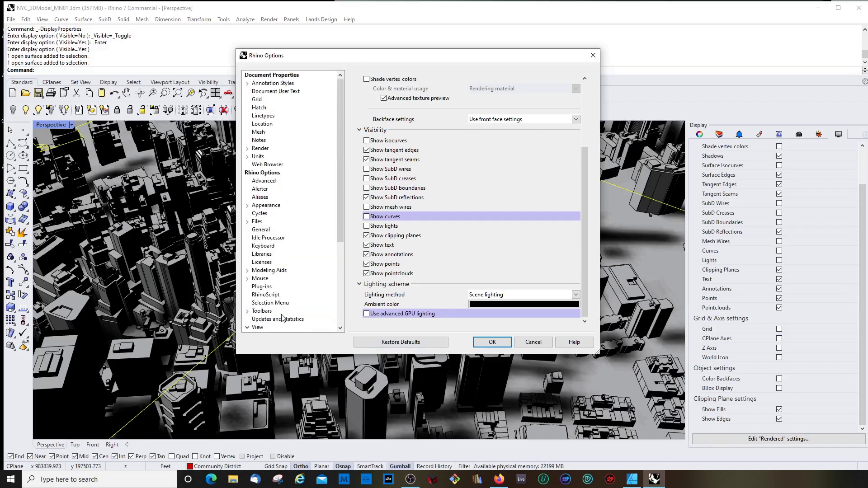
scroll(282, 318, down, 5)
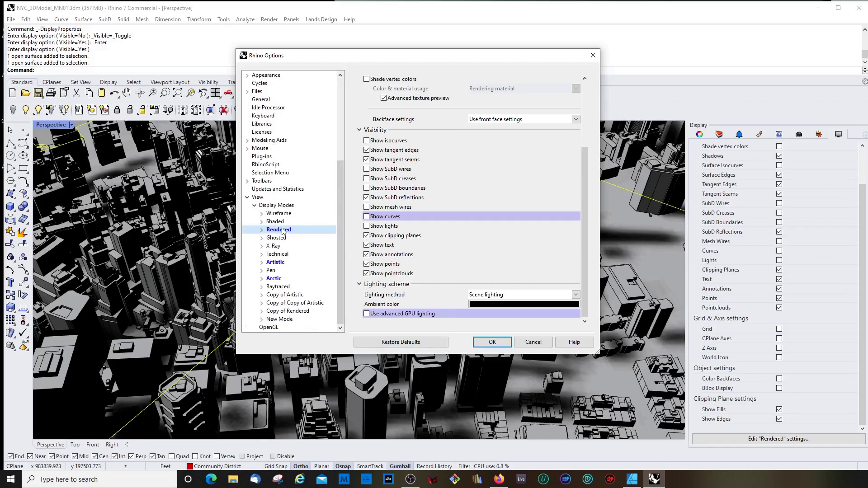
click(261, 230)
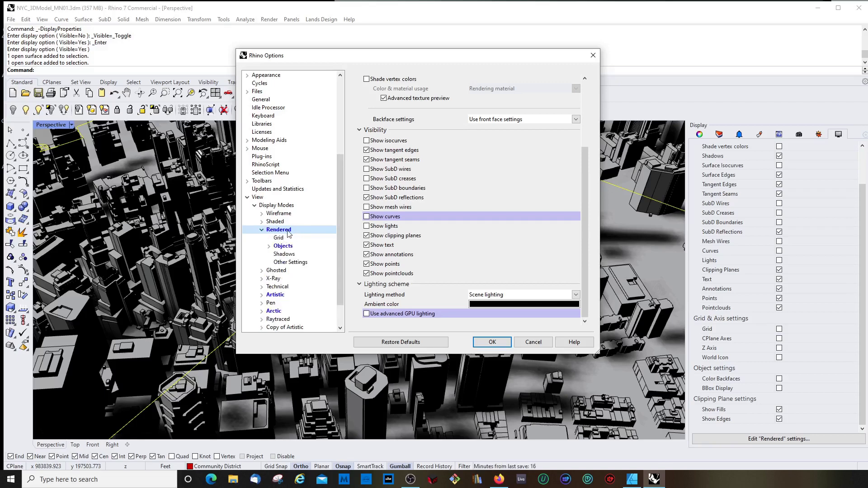
click(261, 229)
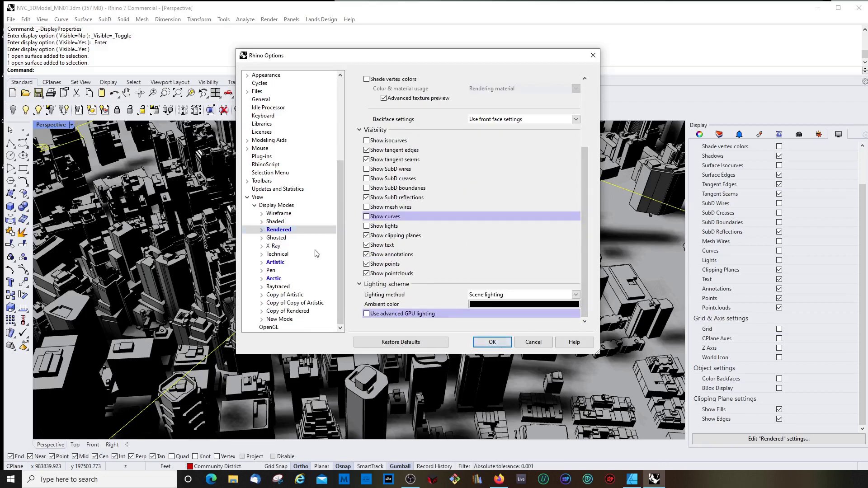
click(261, 230)
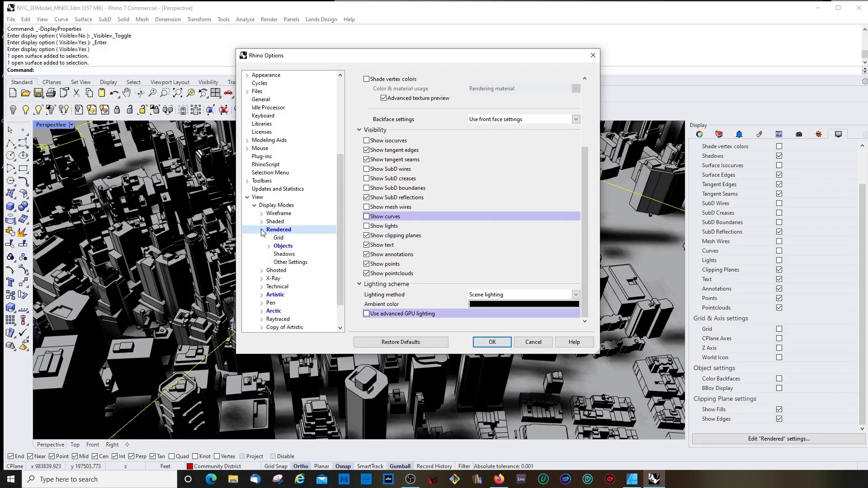
On the Rendered > Shadows page, turn Shadows On off and then back on.
click(282, 254)
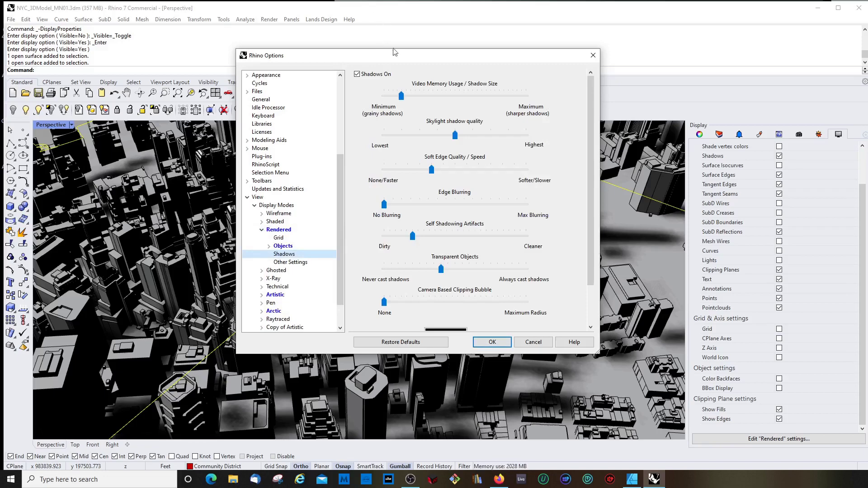
drag(402, 61, 732, 63)
click(427, 87)
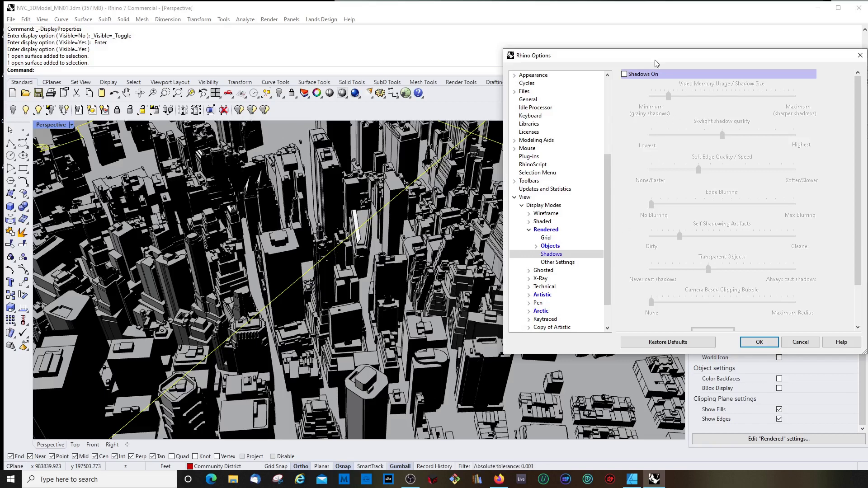
drag(656, 62, 627, 69)
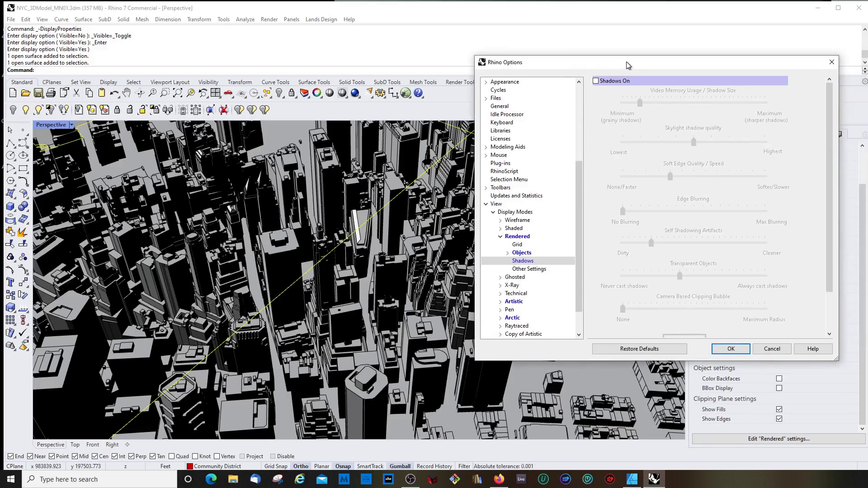
click(595, 82)
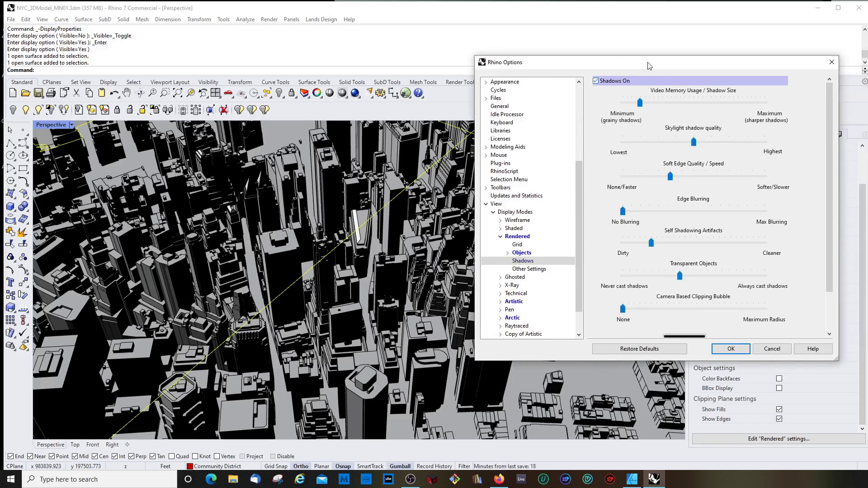
Push the Rendered-mode Shadow Size slider to its 1 GB maximum for sharper shadows.
drag(639, 65, 612, 65)
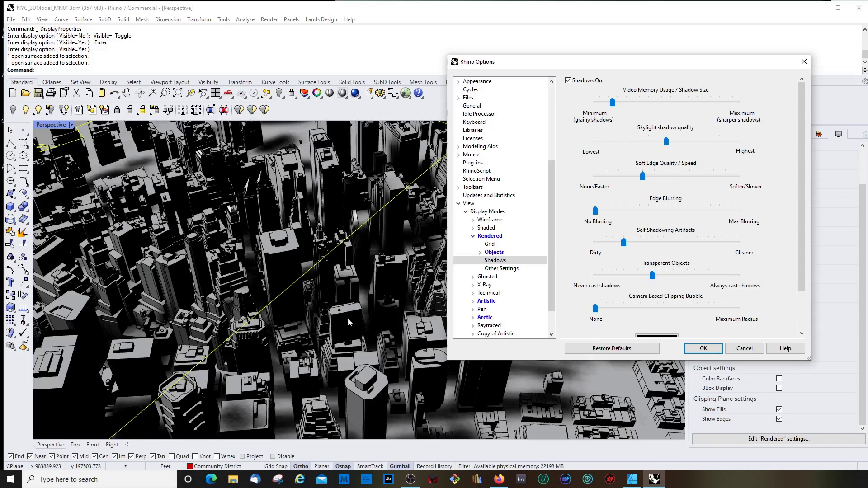
drag(636, 67, 645, 64)
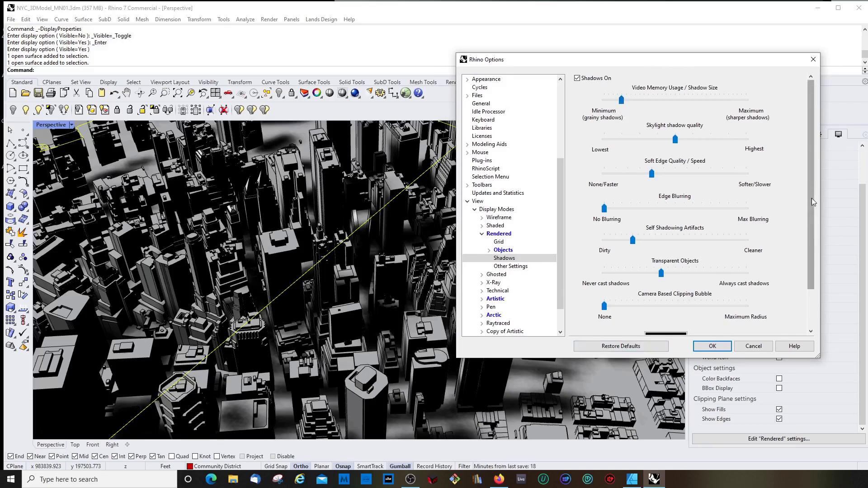
mouse_move(811, 202)
mouse_down()
mouse_move(811, 259)
mouse_move(811, 200)
mouse_up()
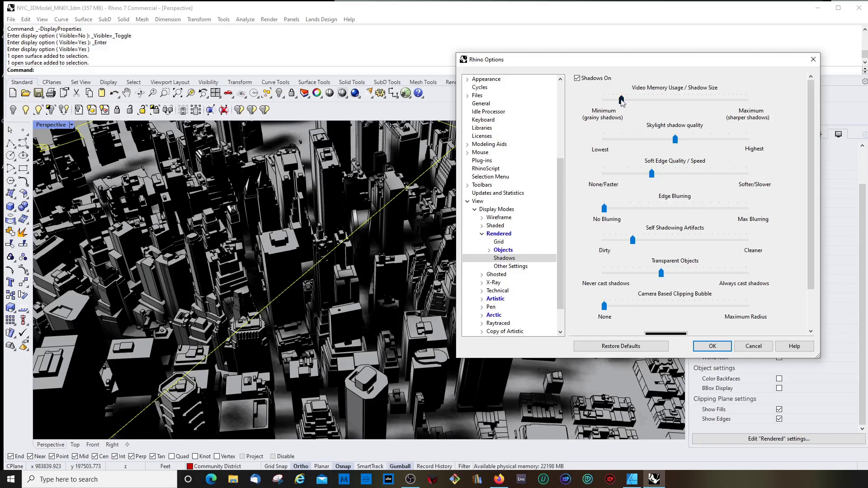
drag(621, 100, 758, 102)
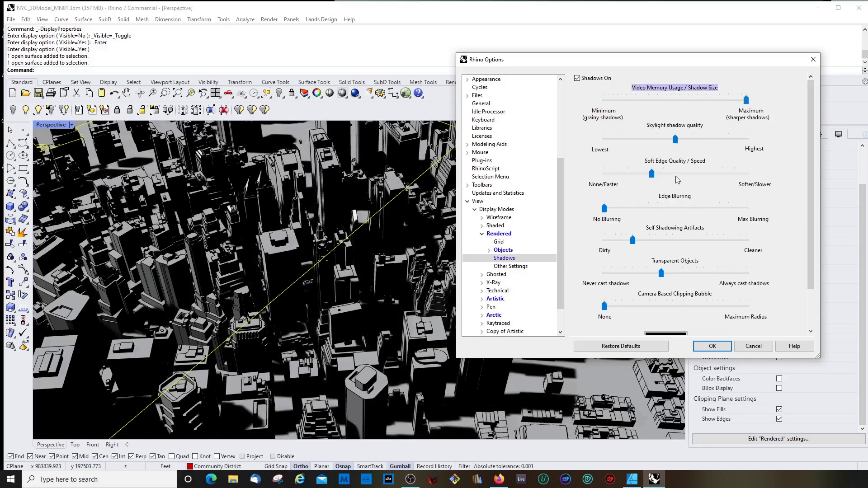
drag(683, 63, 742, 43)
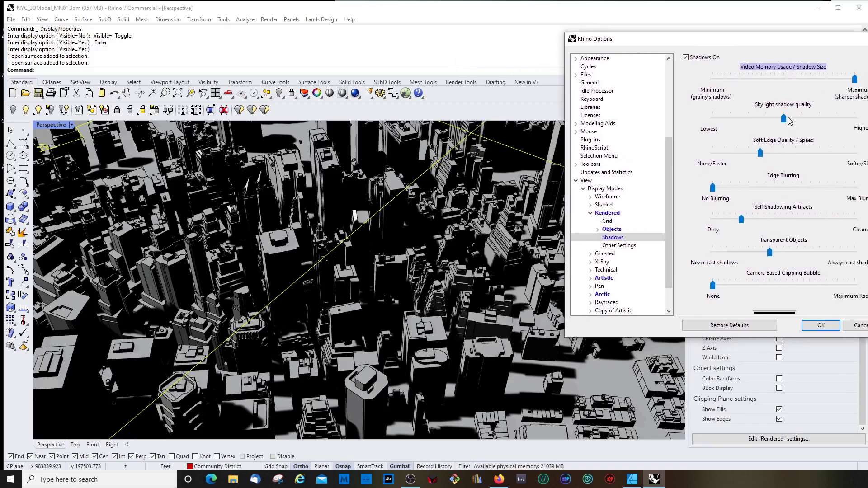
Set Skylight shadow quality to its lowest and Soft Edge Quality to none.
drag(727, 118, 712, 119)
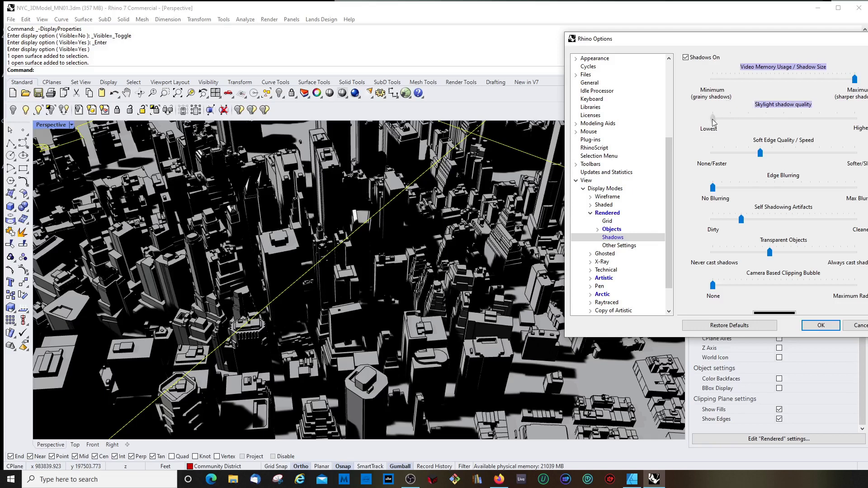
click(764, 118)
click(735, 117)
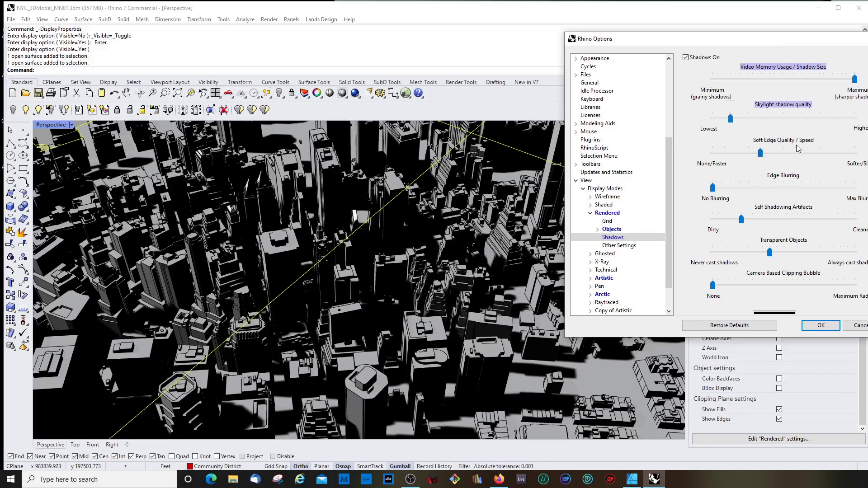
drag(762, 157, 705, 160)
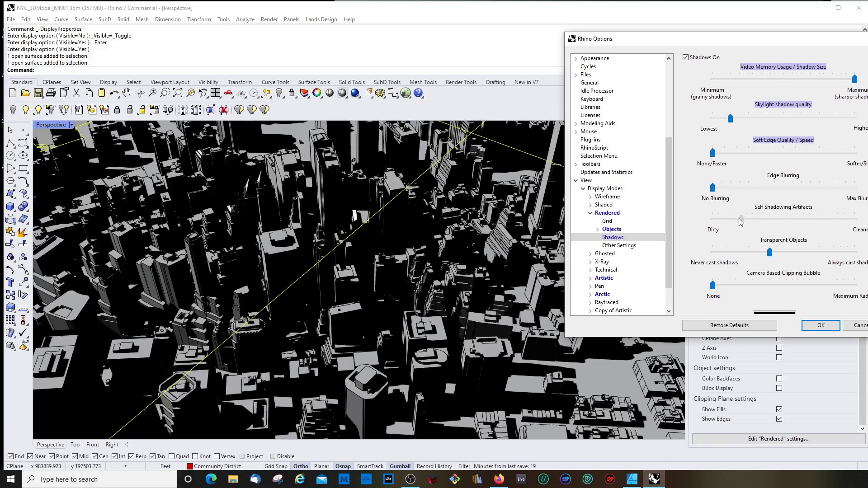
Lower the Self Shadowing setting to reduce striped artifacts and limit Transparent Objects shadows.
drag(742, 220, 713, 220)
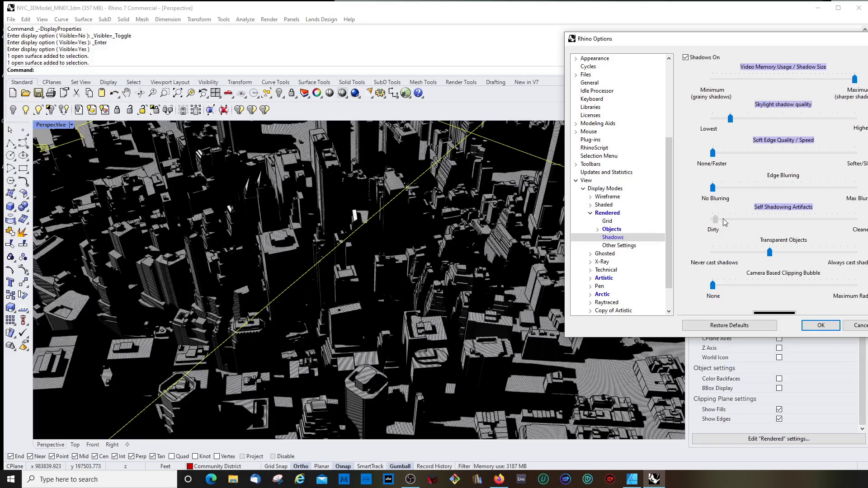
click(722, 219)
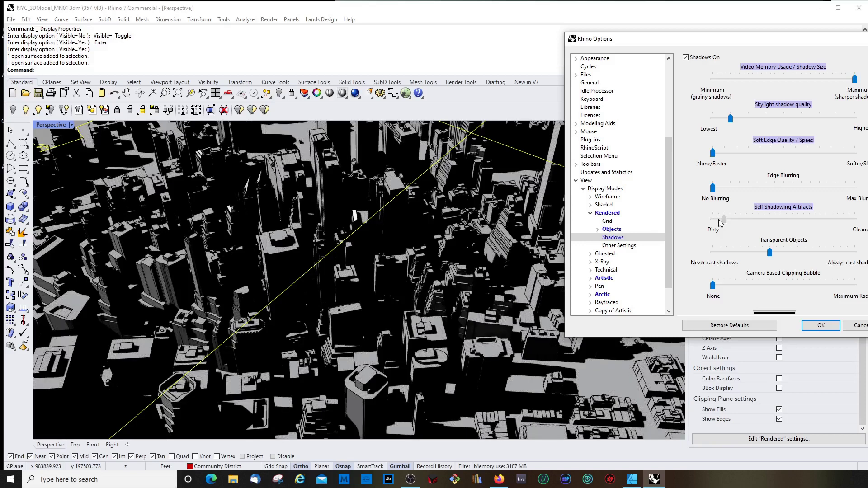
click(719, 220)
drag(770, 255, 704, 256)
Make the shadow colour dark navy blue and apply the changes.
scroll(700, 275, down, 2)
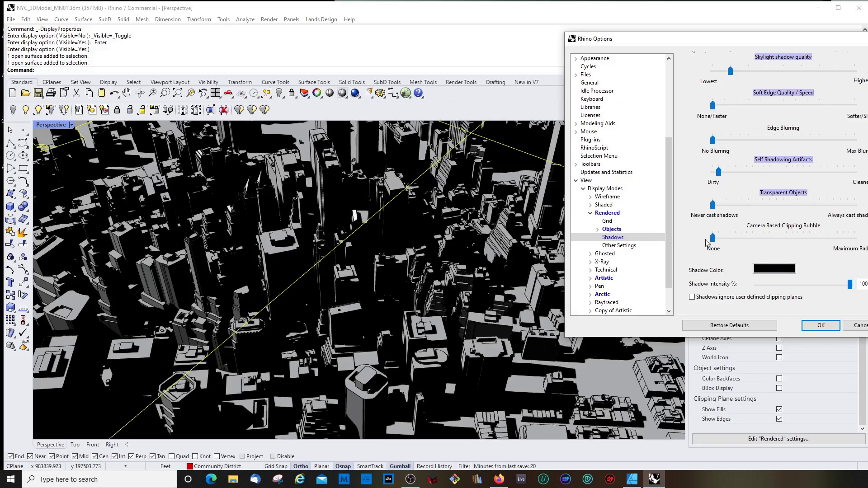
click(770, 271)
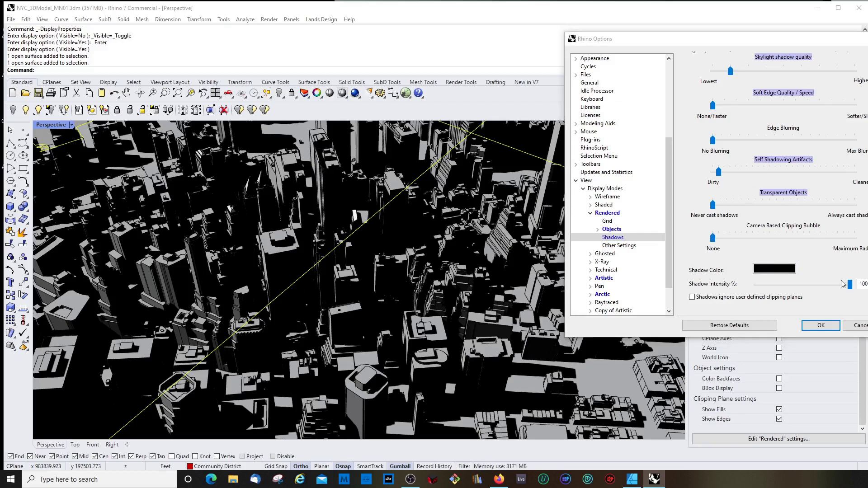
key(Return)
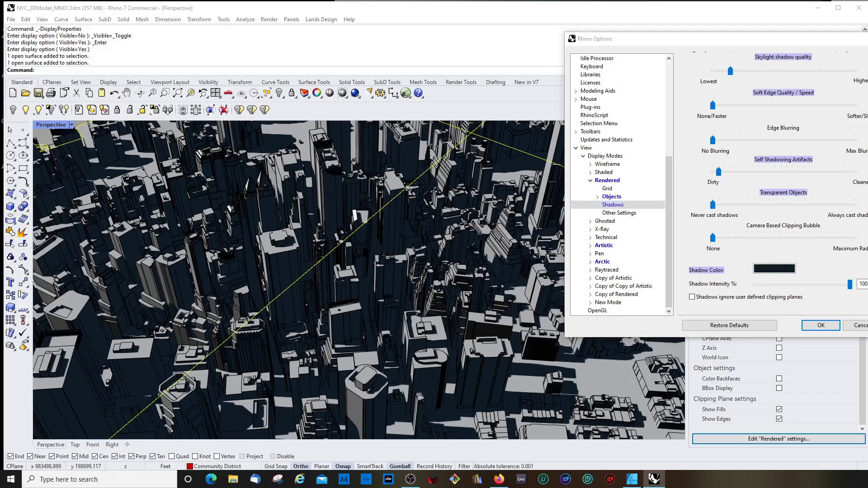
click(820, 325)
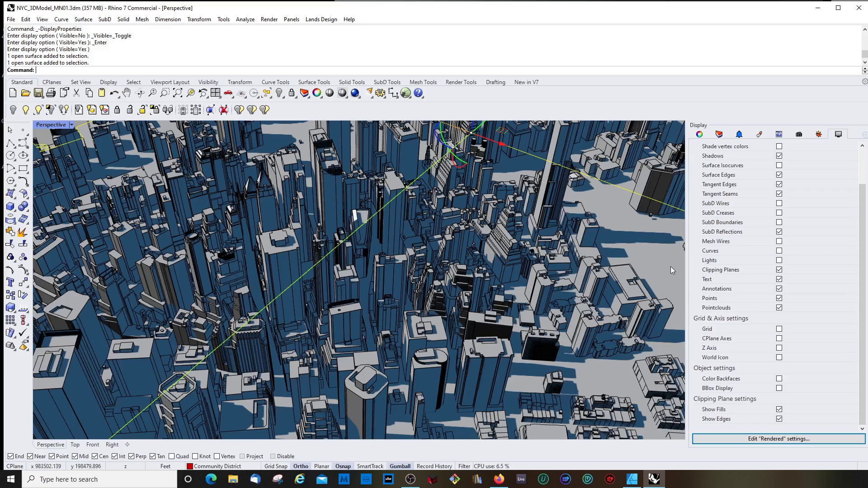
Change the Rendered-mode shadow colour from navy back to black and apply it.
click(768, 441)
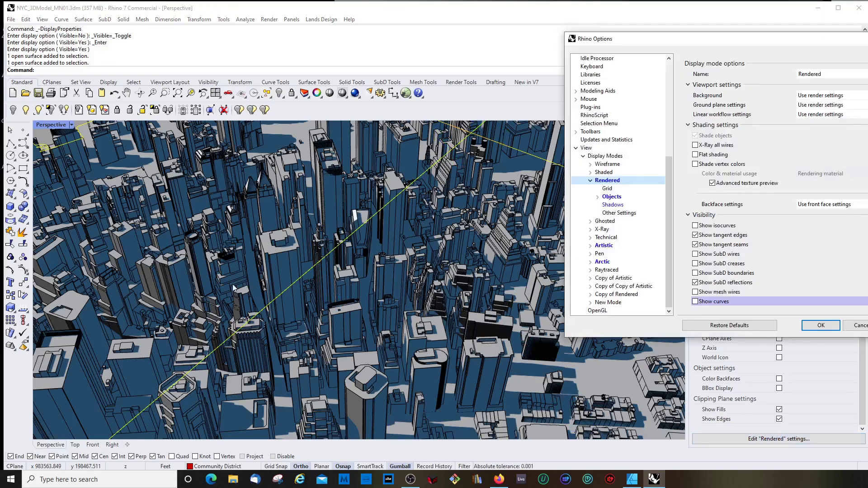
drag(751, 39, 668, 53)
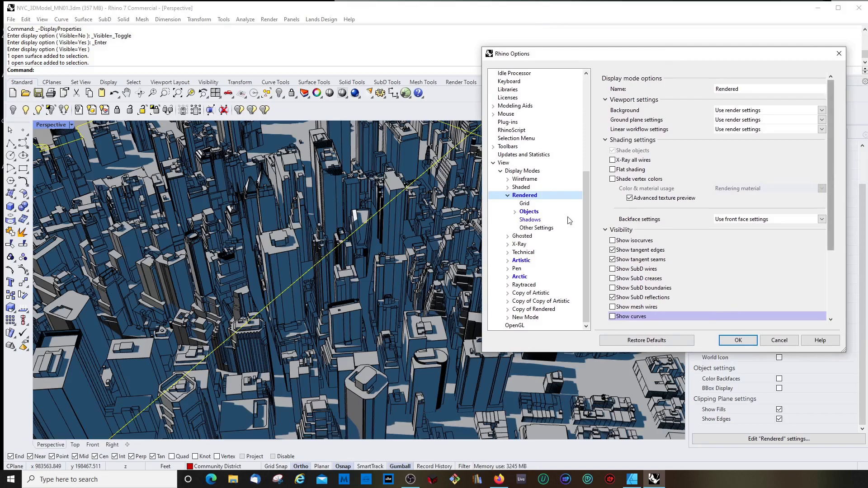
click(530, 220)
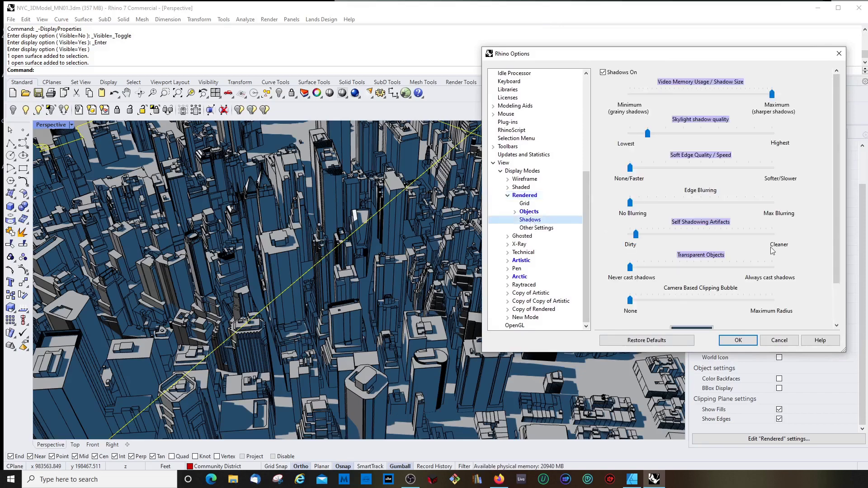
scroll(831, 223, down, 3)
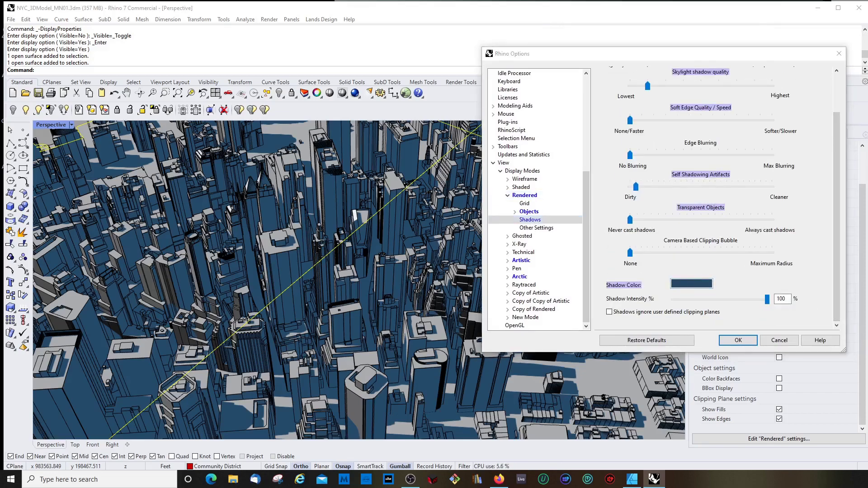
key(Return)
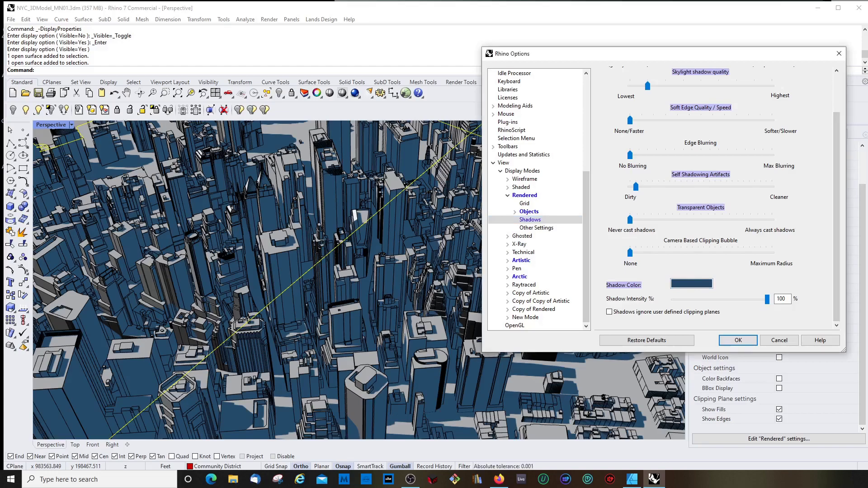
click(748, 344)
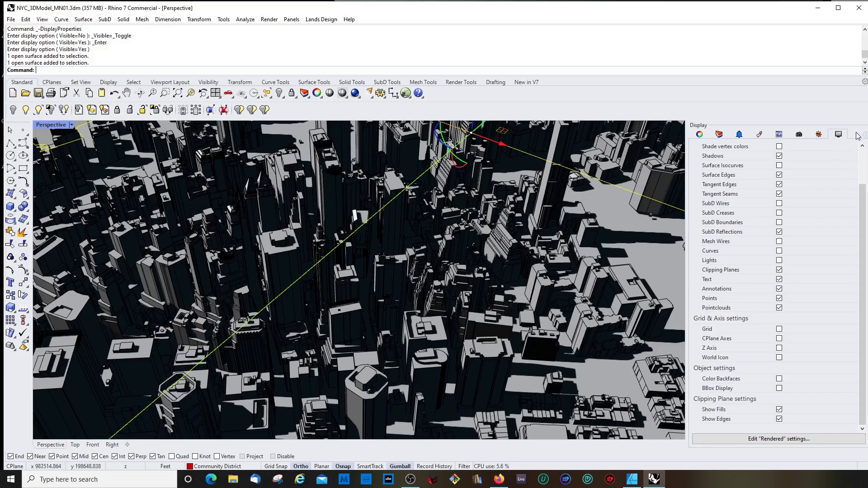
Show the Sun settings: sun on, 1/1/2000 9:47:06 AM, azimuth 237°, altitude 44°.
click(817, 135)
scroll(774, 233, down, 1)
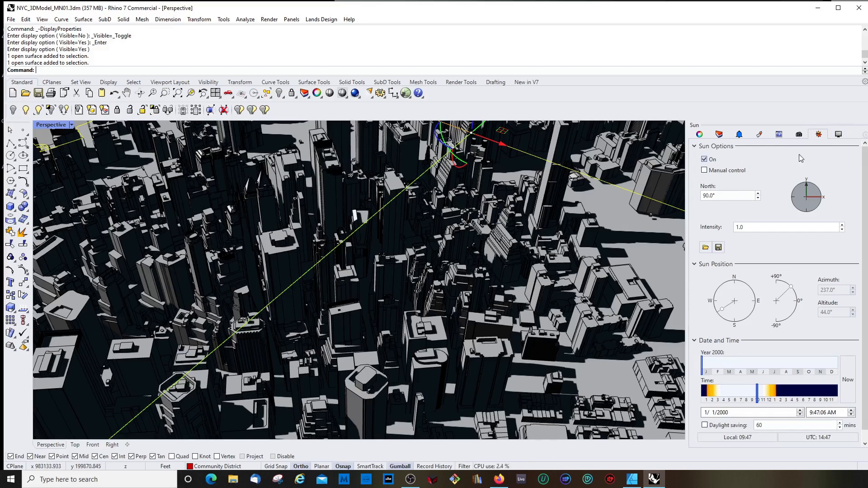
click(856, 137)
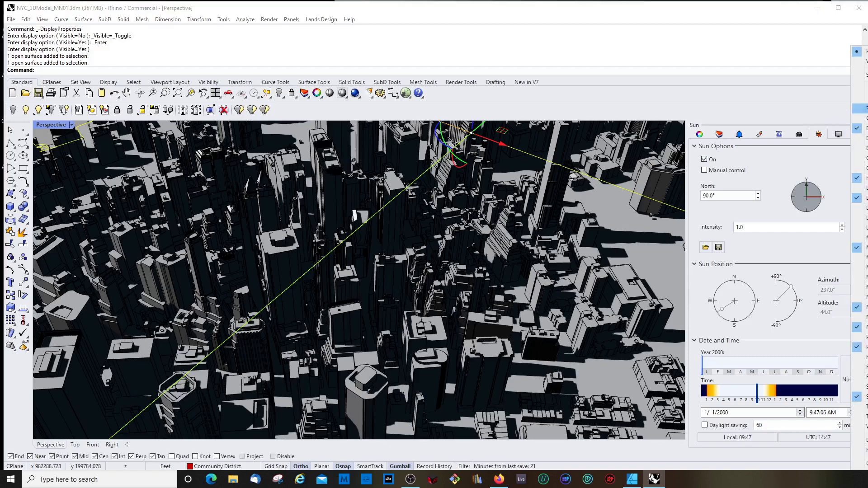
Narrow the Rhino modelling window and bring up the list of dockable panels.
click(796, 9)
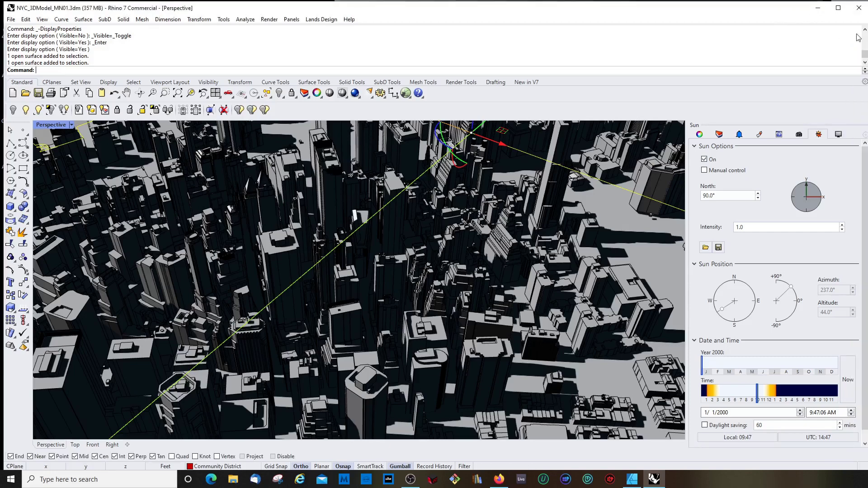
drag(840, 36, 783, 37)
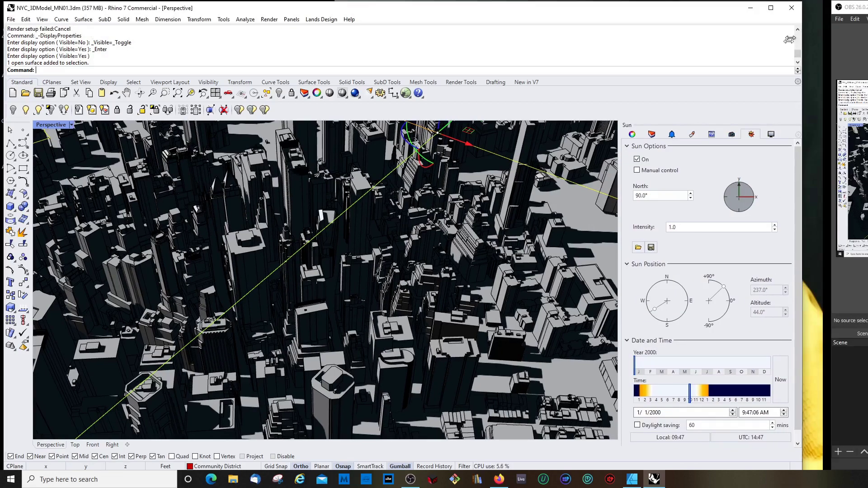
click(782, 134)
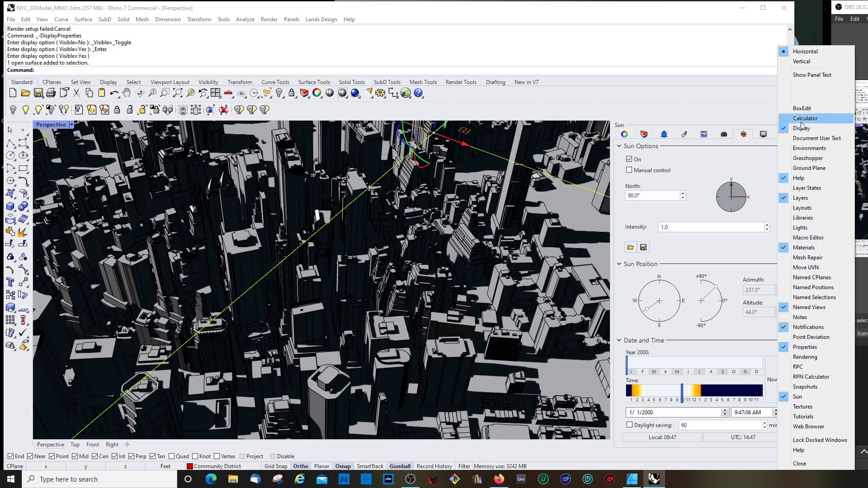
Show the Environments panel and make Studio the custom skylighting environment.
click(803, 149)
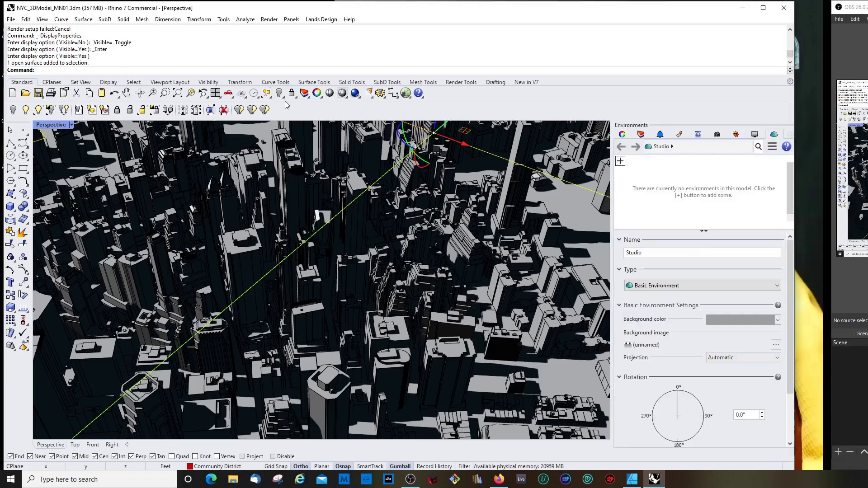
click(459, 83)
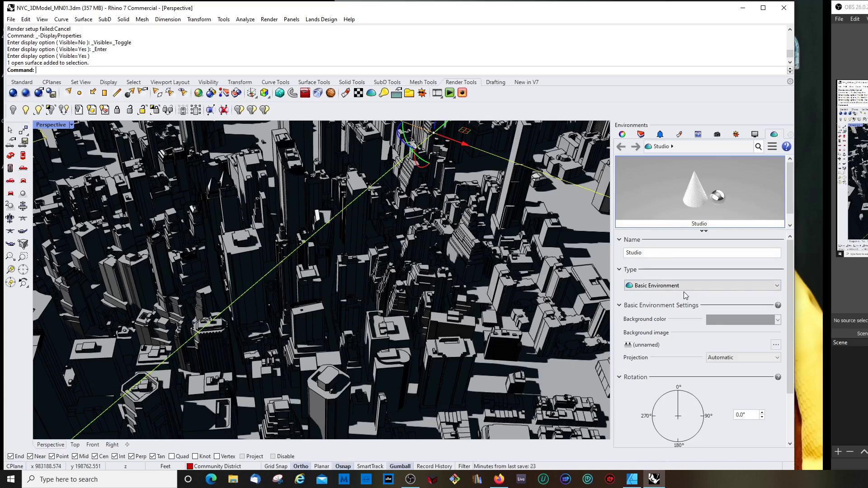
click(772, 147)
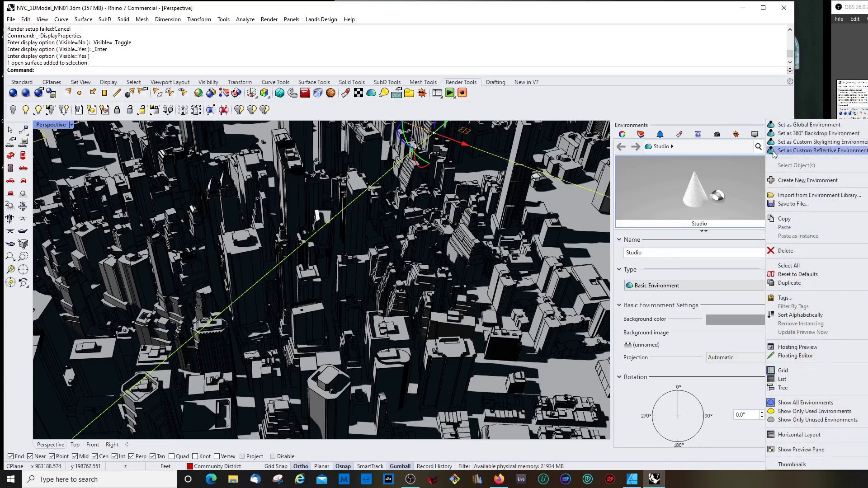
click(807, 143)
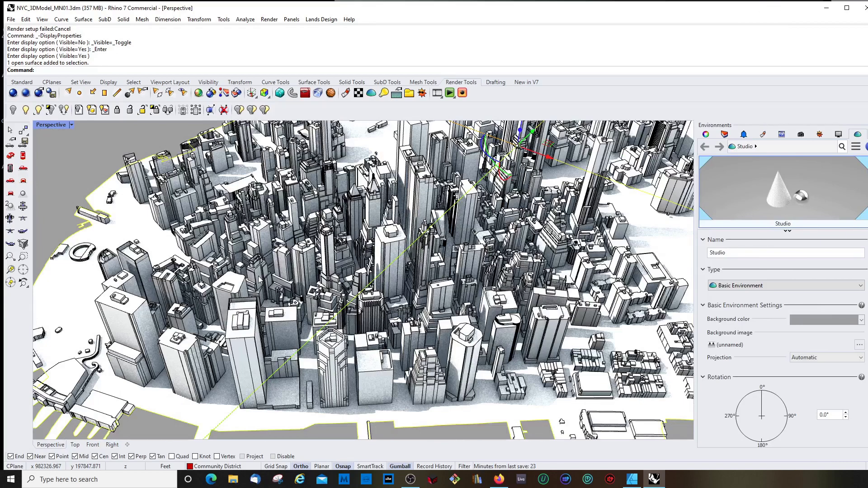
scroll(372, 290, up, 5)
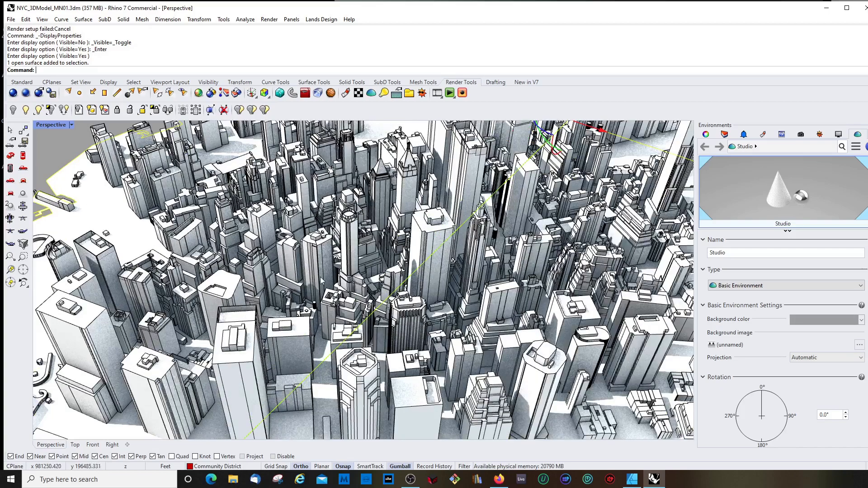
Deselect the clipping plane, orbit to see the whole clipped city, and show Sun settings.
mouse_move(343, 280)
right_down()
mouse_move(417, 280)
mouse_move(408, 282)
right_up()
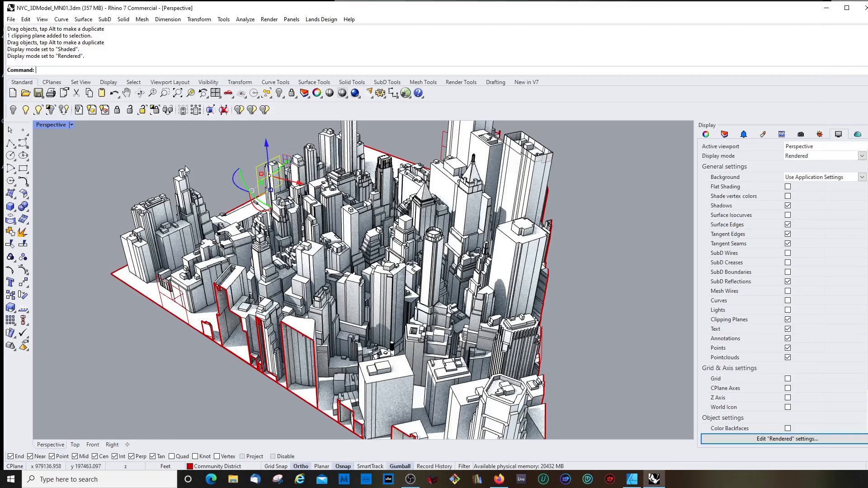
key(Escape)
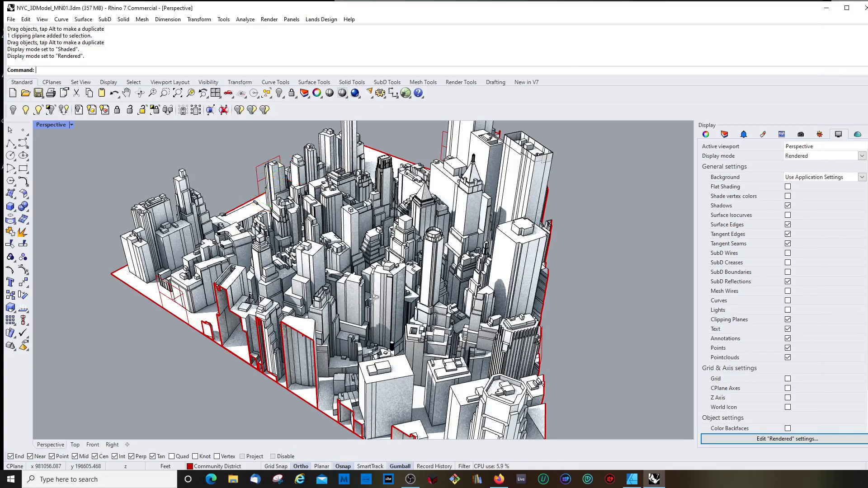
right_drag(376, 300, 382, 302)
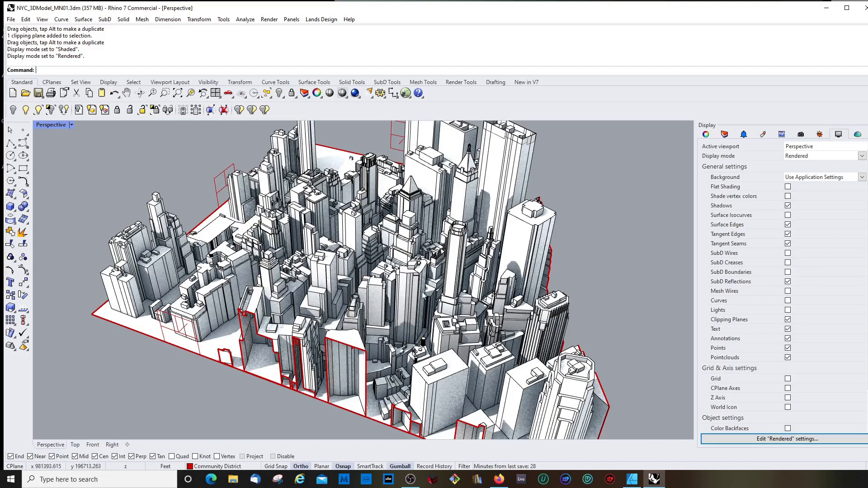
right_drag(415, 291, 429, 294)
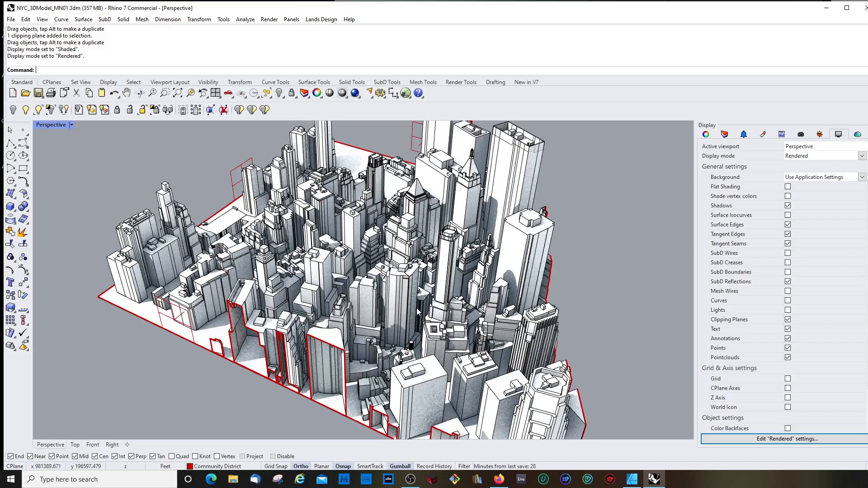
mouse_move(412, 287)
right_down()
mouse_move(423, 290)
mouse_move(403, 289)
right_up()
right_drag(348, 288, 222, 208)
right_drag(363, 303, 353, 302)
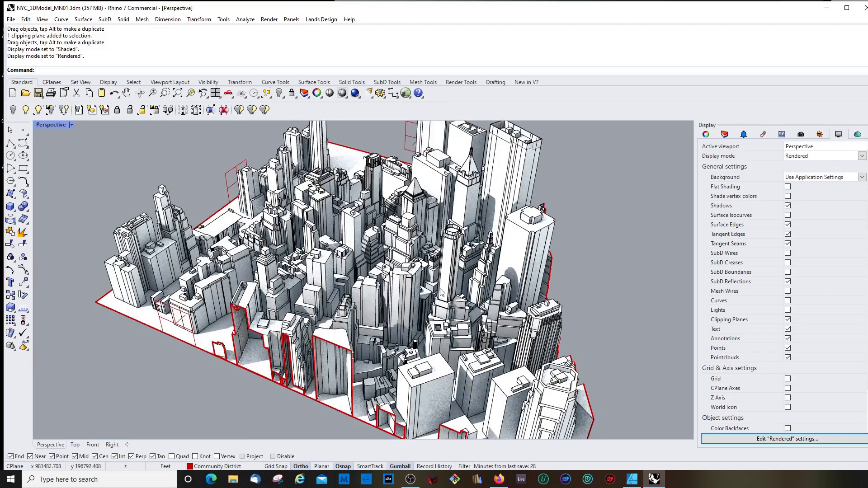
click(820, 134)
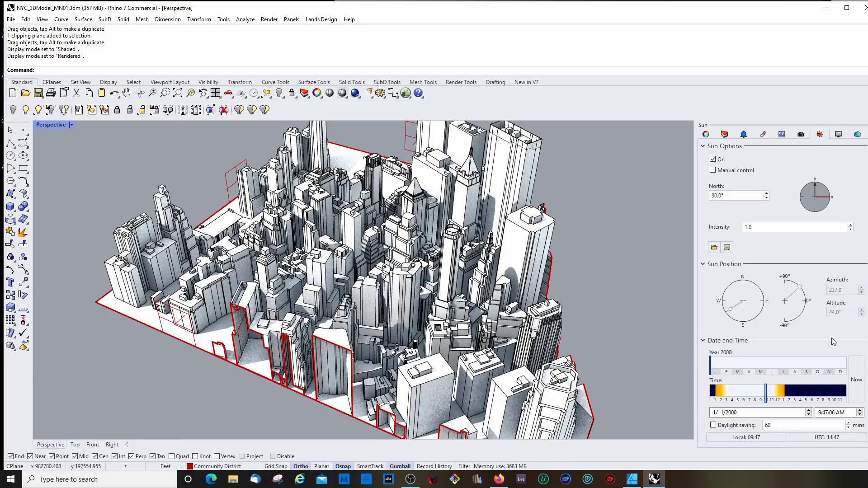
Move the sun to 12:09:31 PM and bring up the Rendered display mode options.
scroll(792, 320, down, 1)
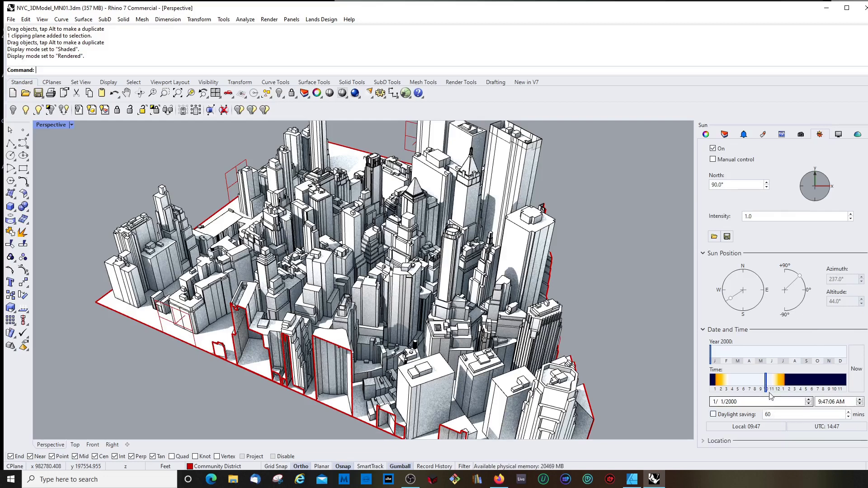
mouse_move(765, 388)
mouse_down()
mouse_move(716, 383)
mouse_move(786, 387)
mouse_move(778, 387)
mouse_up()
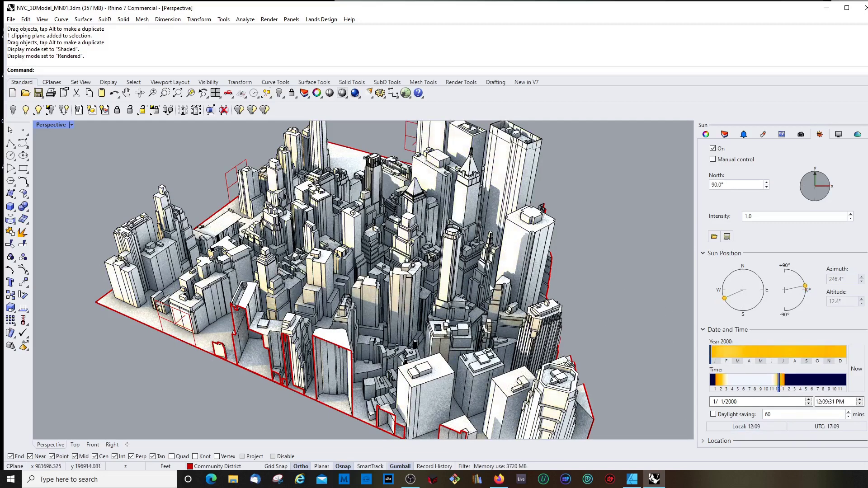
click(838, 134)
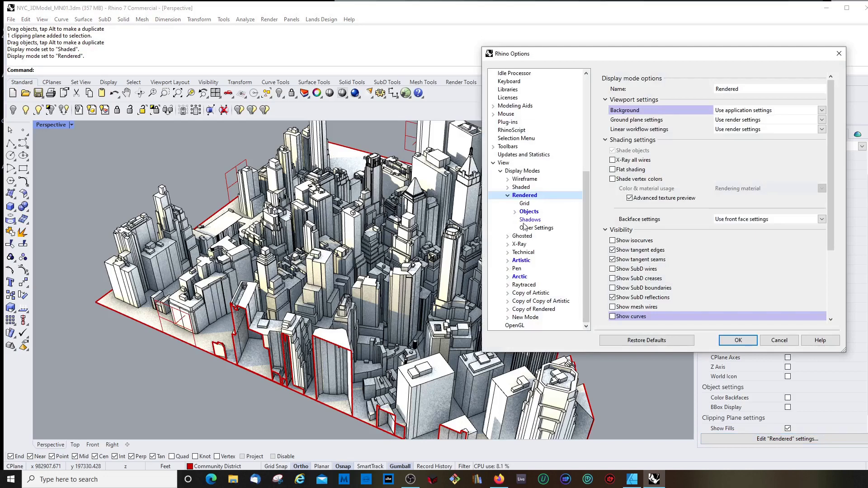
Set Rendered shadows to ~425 MB, skylight quality 4, fewer self-shadowing artifacts and light edge blurring.
click(528, 220)
drag(687, 58, 780, 48)
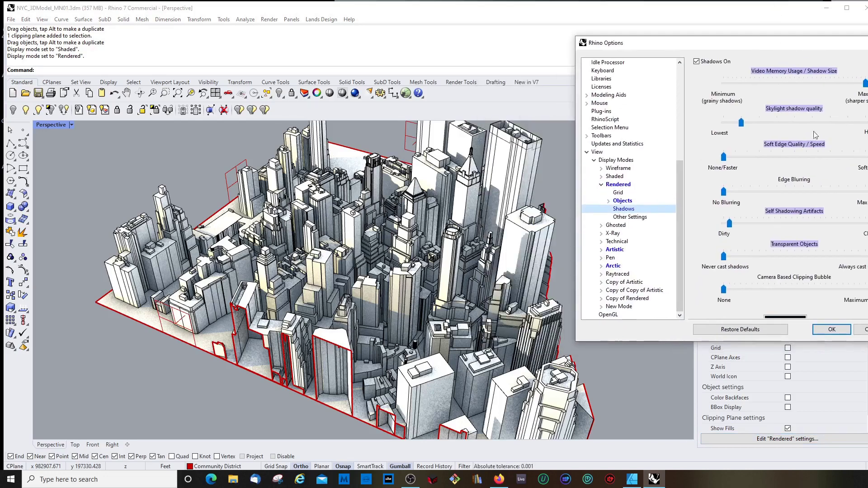
drag(864, 83, 795, 86)
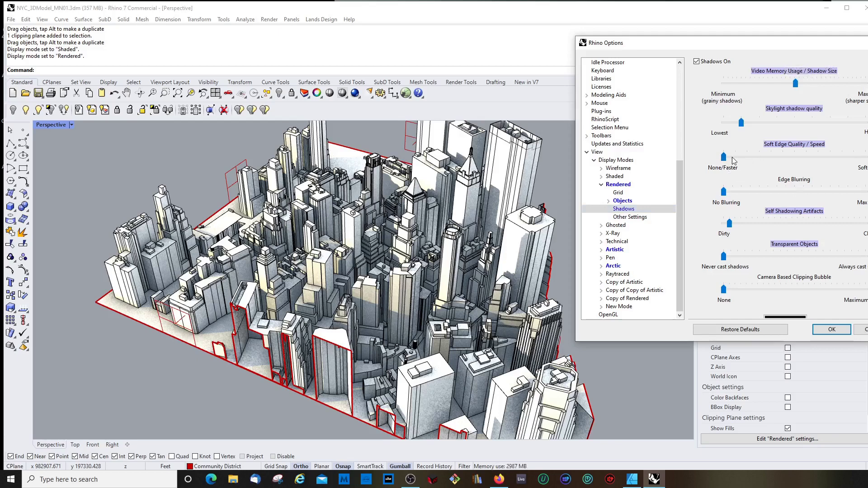
drag(744, 123, 794, 121)
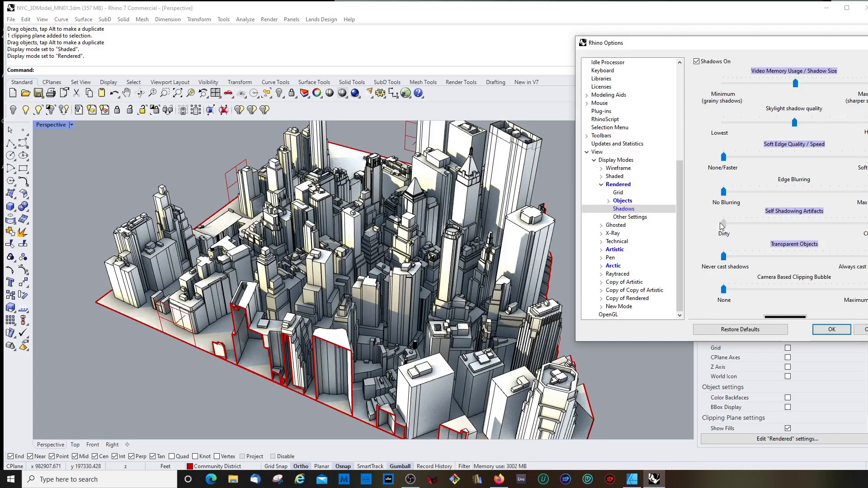
drag(729, 223, 736, 224)
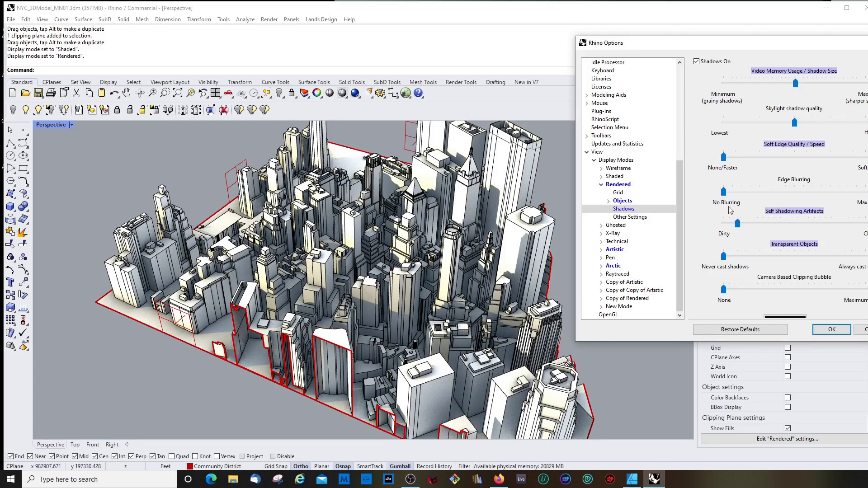
drag(723, 192, 741, 192)
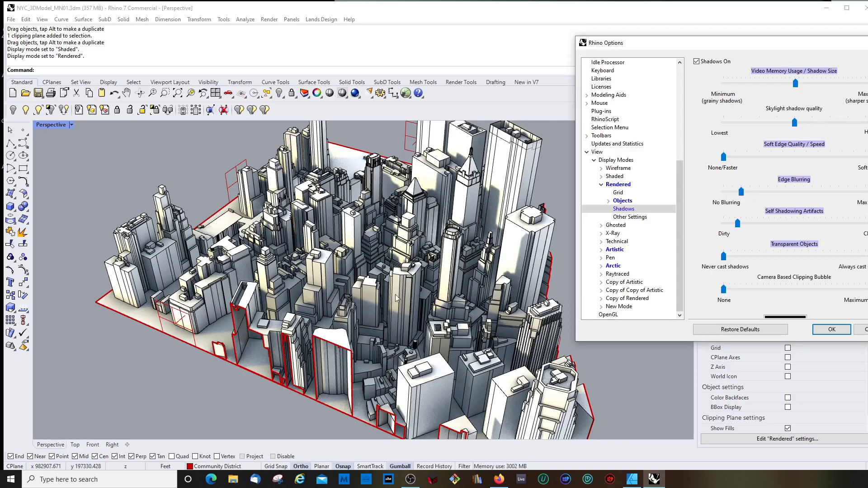
click(829, 329)
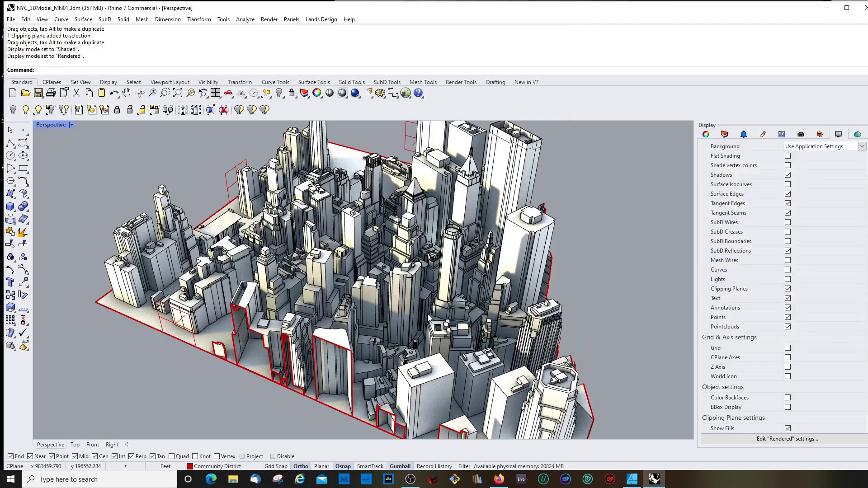
mouse_move(421, 316)
right_down()
mouse_move(427, 314)
mouse_move(394, 315)
mouse_move(400, 333)
mouse_move(399, 324)
right_up()
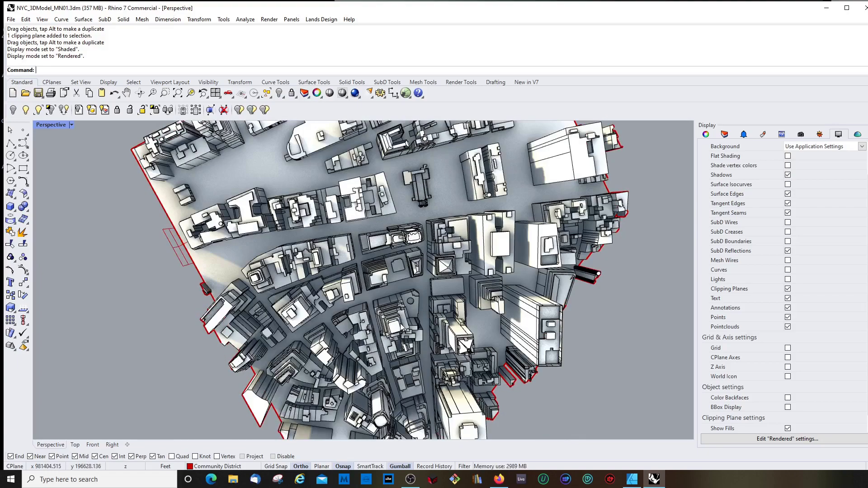
scroll(401, 313, up, 5)
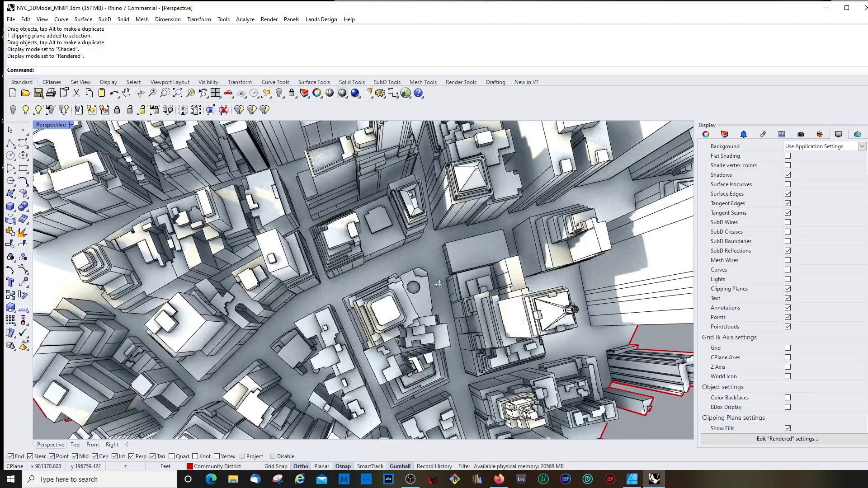
mouse_move(438, 283)
right_down()
mouse_move(448, 279)
mouse_move(402, 295)
mouse_move(410, 274)
right_up()
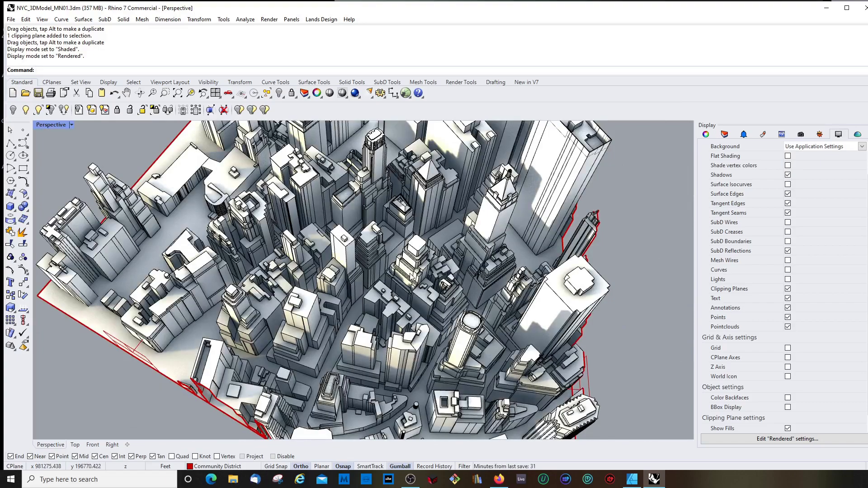
mouse_move(338, 267)
right_down()
mouse_move(375, 268)
mouse_move(379, 250)
right_up()
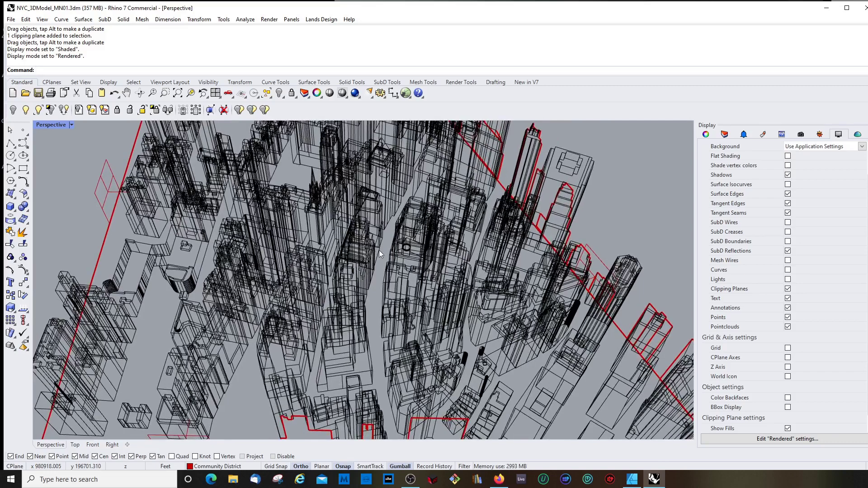